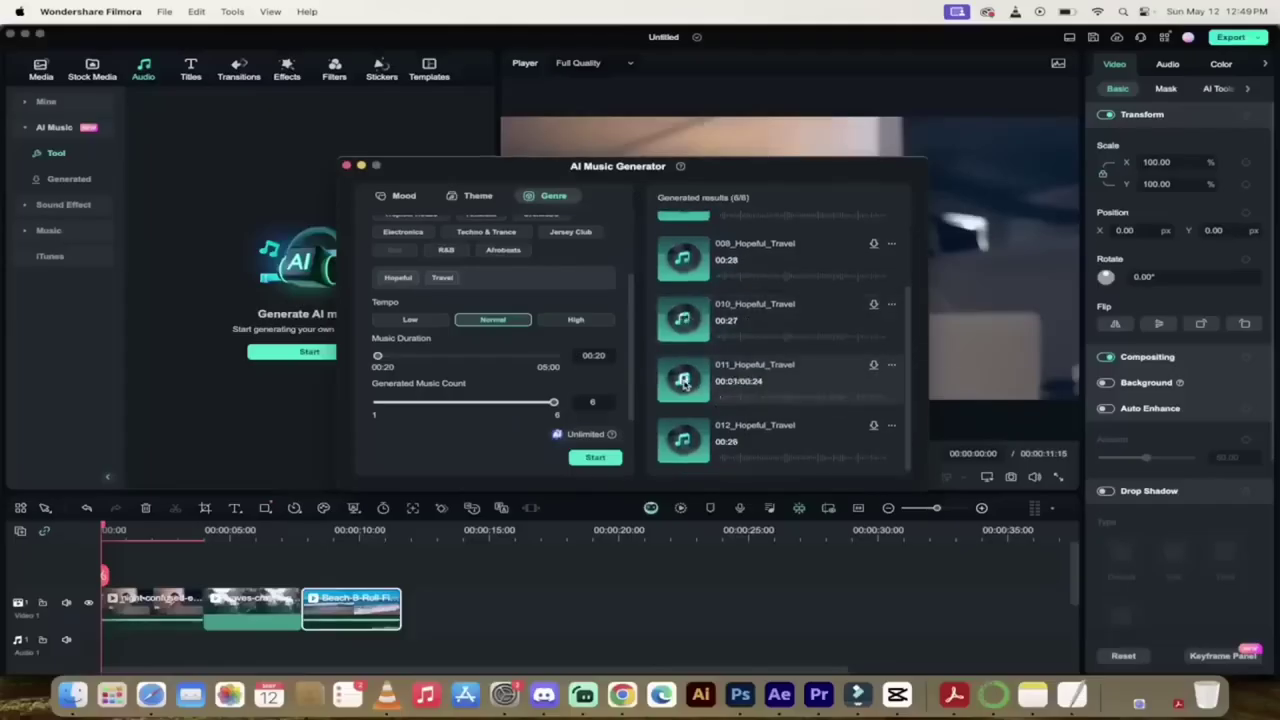
# Generate an AI image from the castle description.
pyautogui.scroll(3, 780, 320)
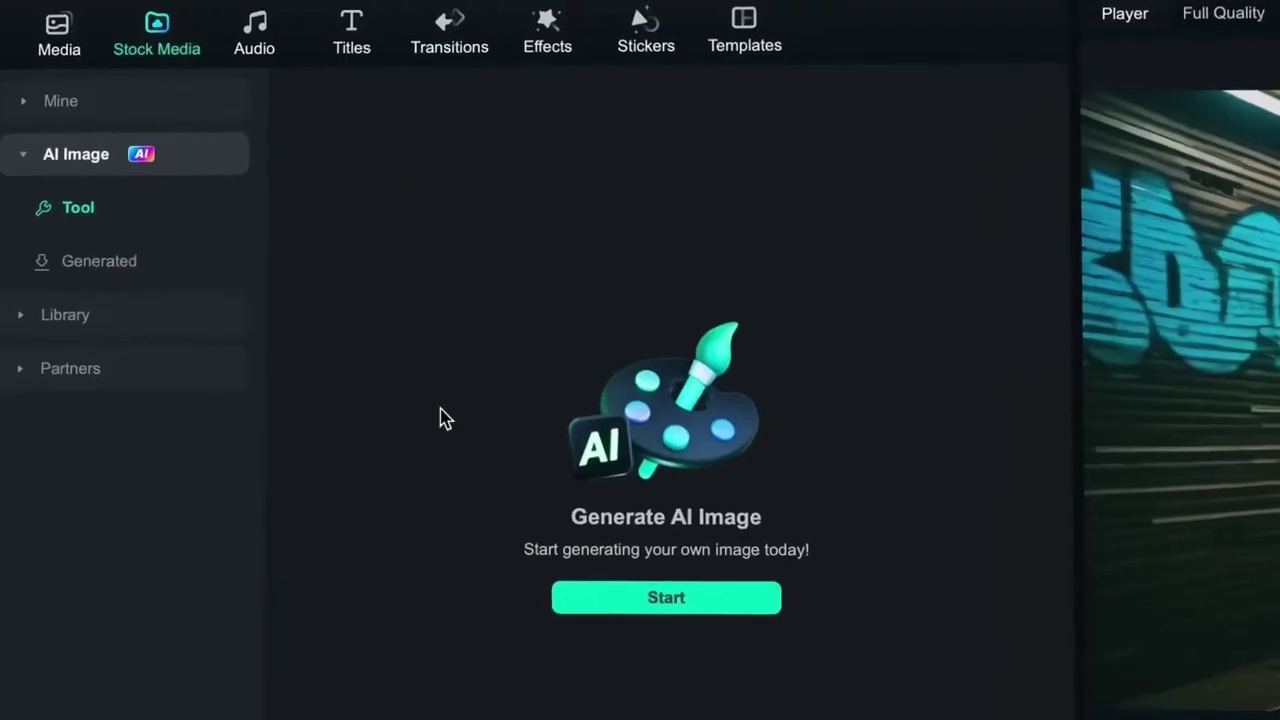
pyautogui.click(734, 601)
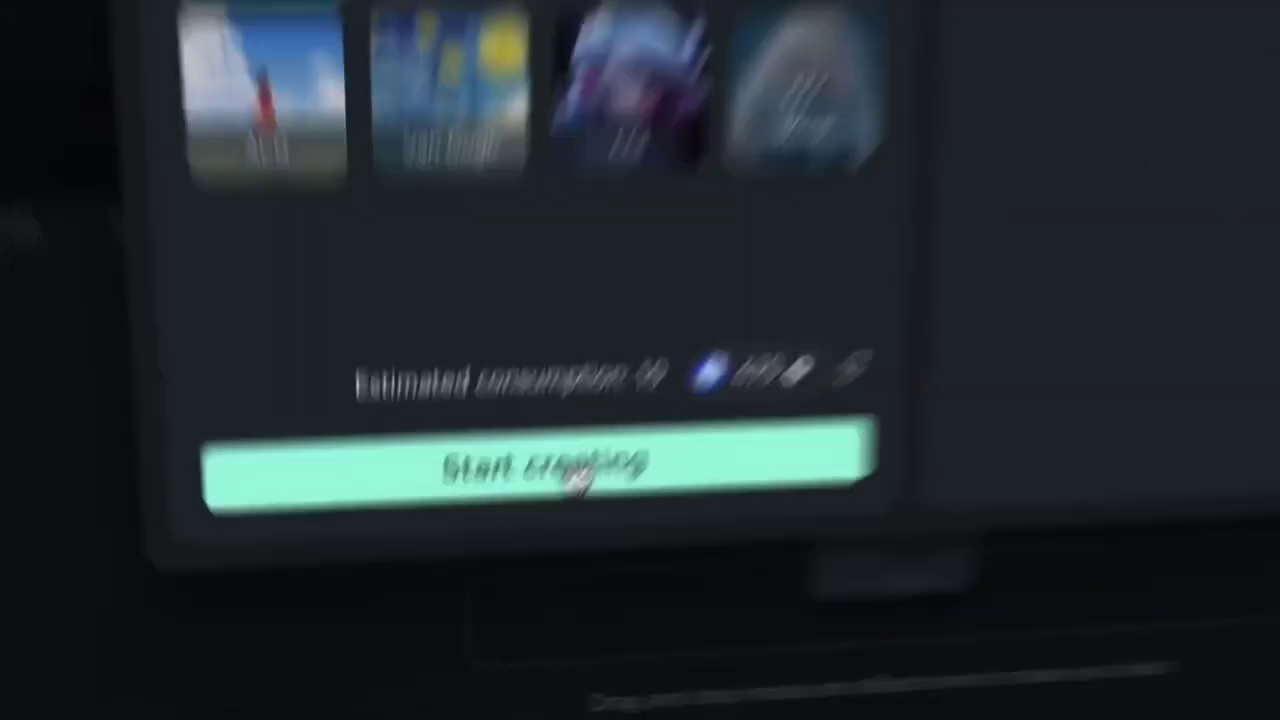
pyautogui.click(437, 636)
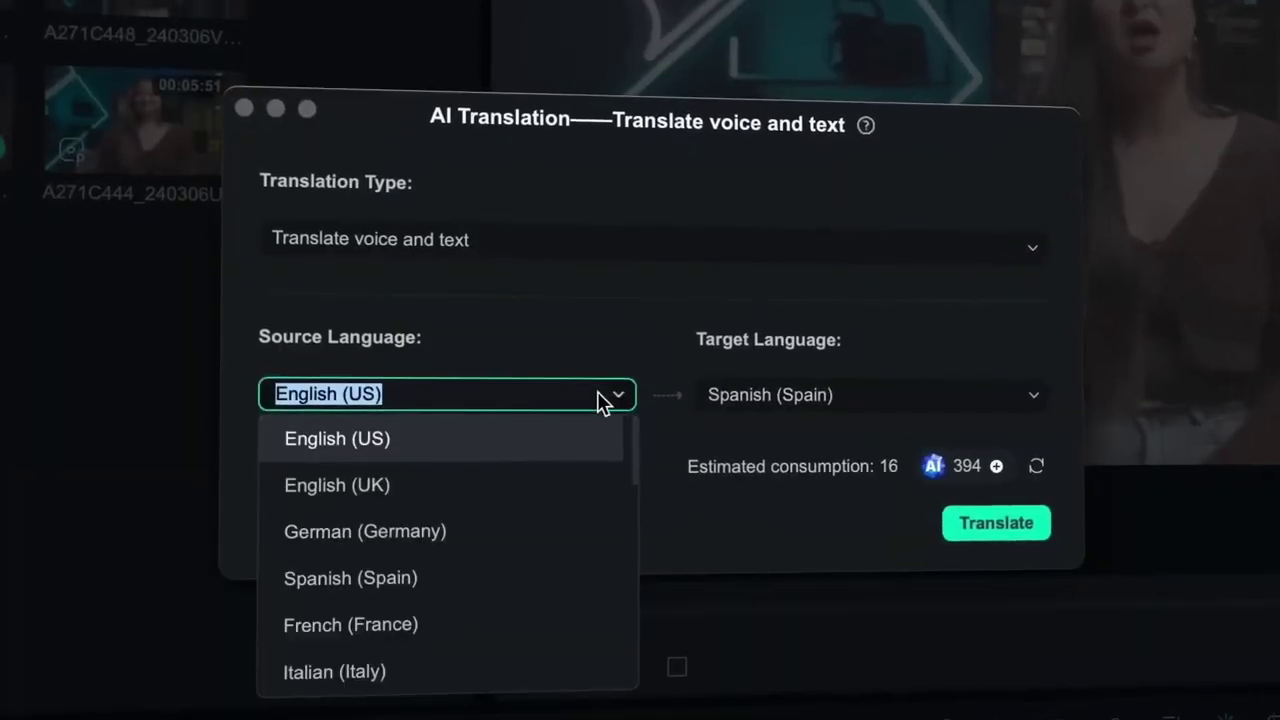
# Translate the clip's English (US) speech into Spanish (Spain).
pyautogui.click(874, 398)
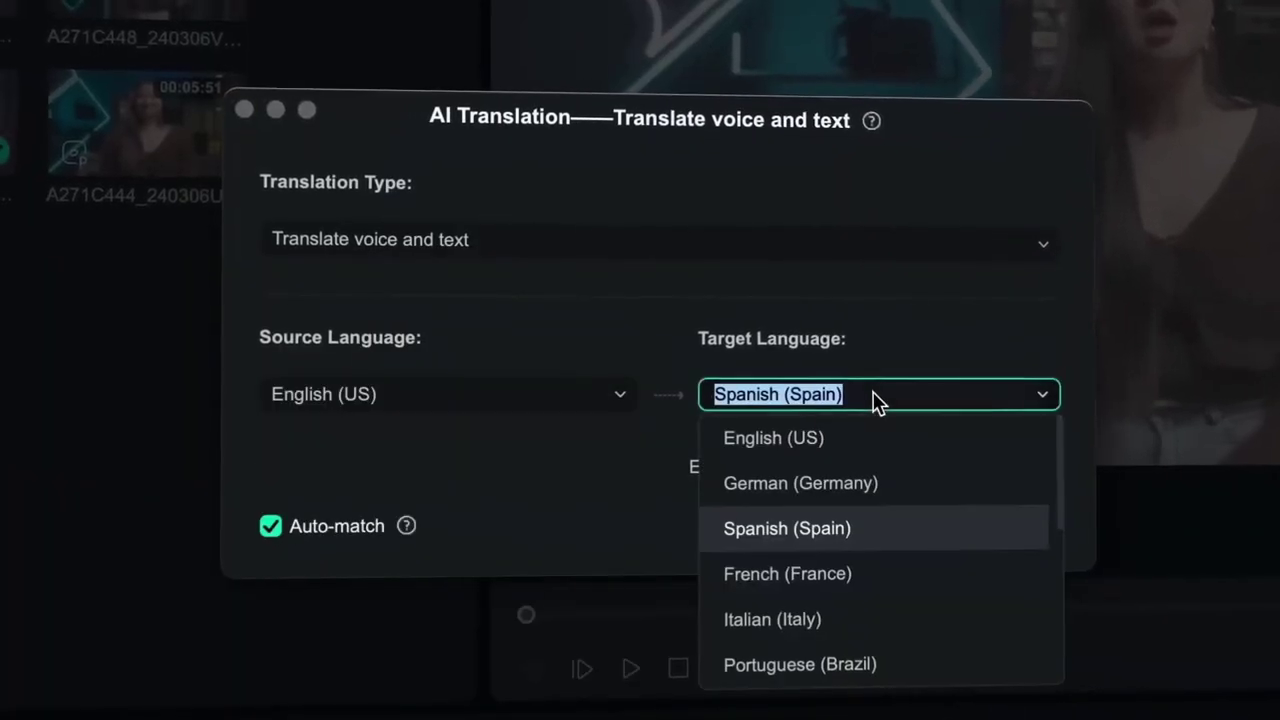
pyautogui.click(862, 534)
pyautogui.click(1002, 516)
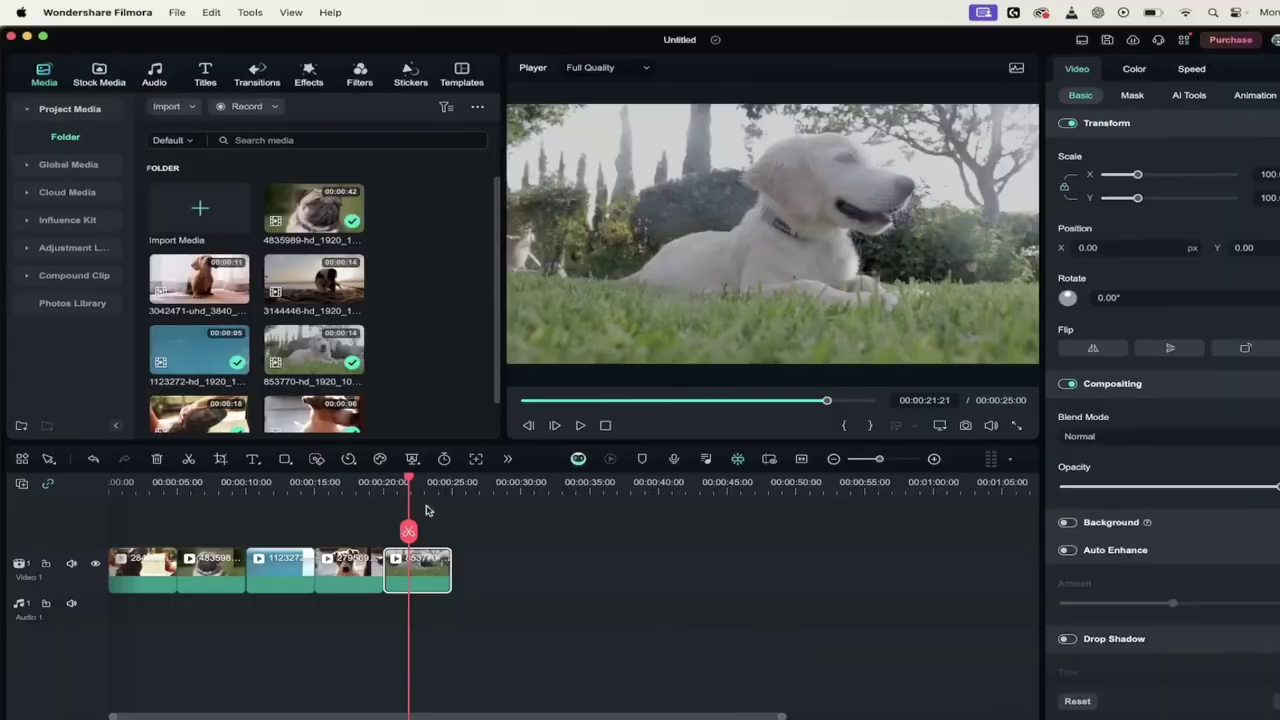
# Rewind the playhead to near 00:00:01 and bring up the AI Music generator.
pyautogui.moveTo(415, 485); pyautogui.dragTo(134, 485)
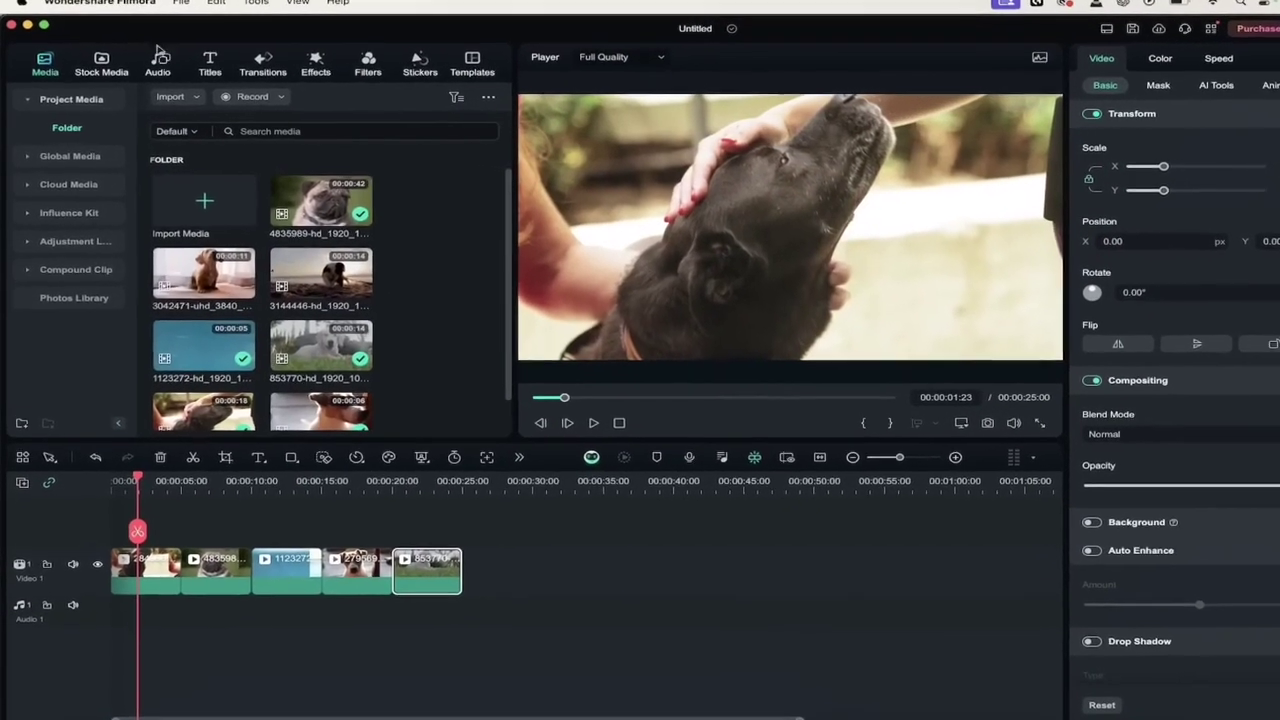
pyautogui.click(154, 75)
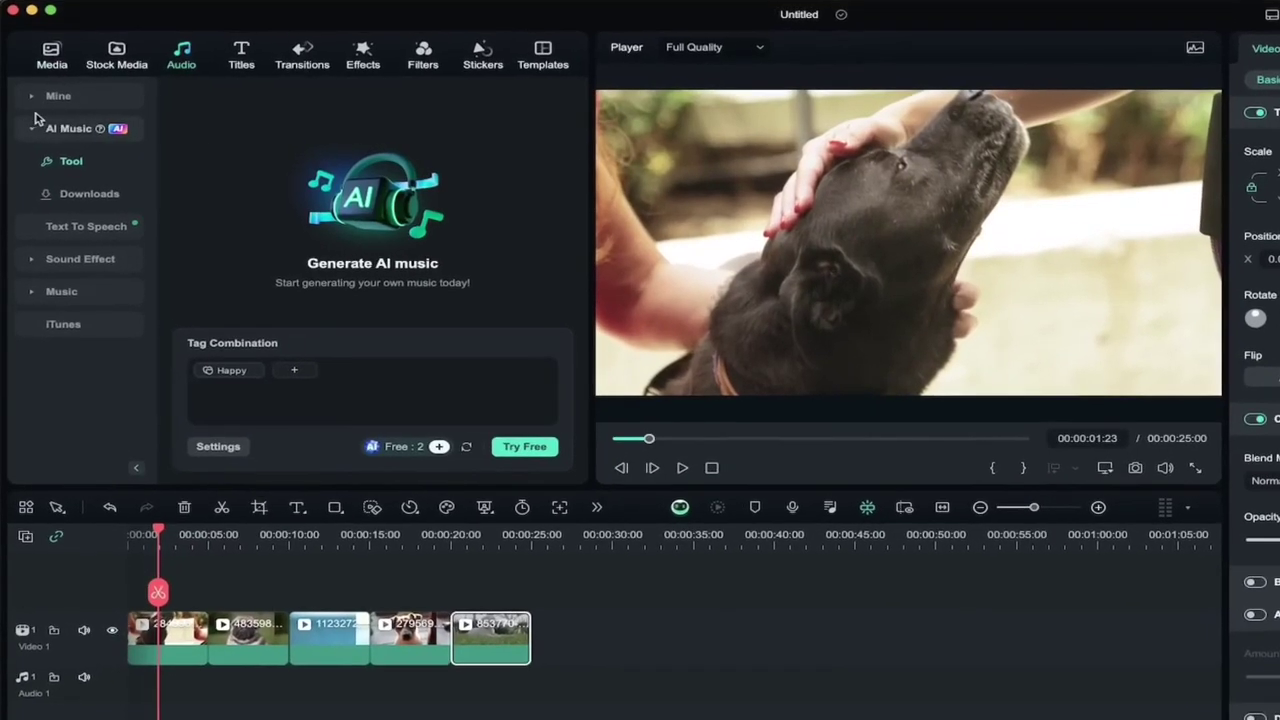
pyautogui.click(23, 132)
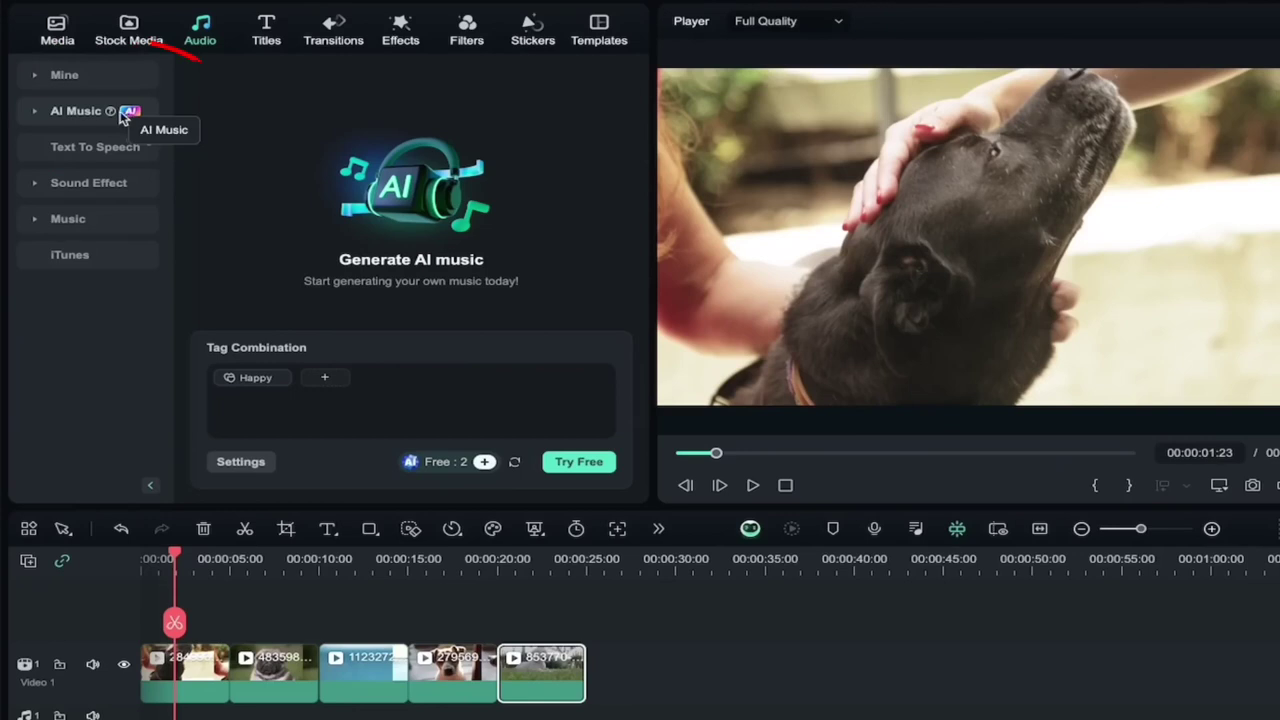
pyautogui.click(38, 113)
pyautogui.click(70, 114)
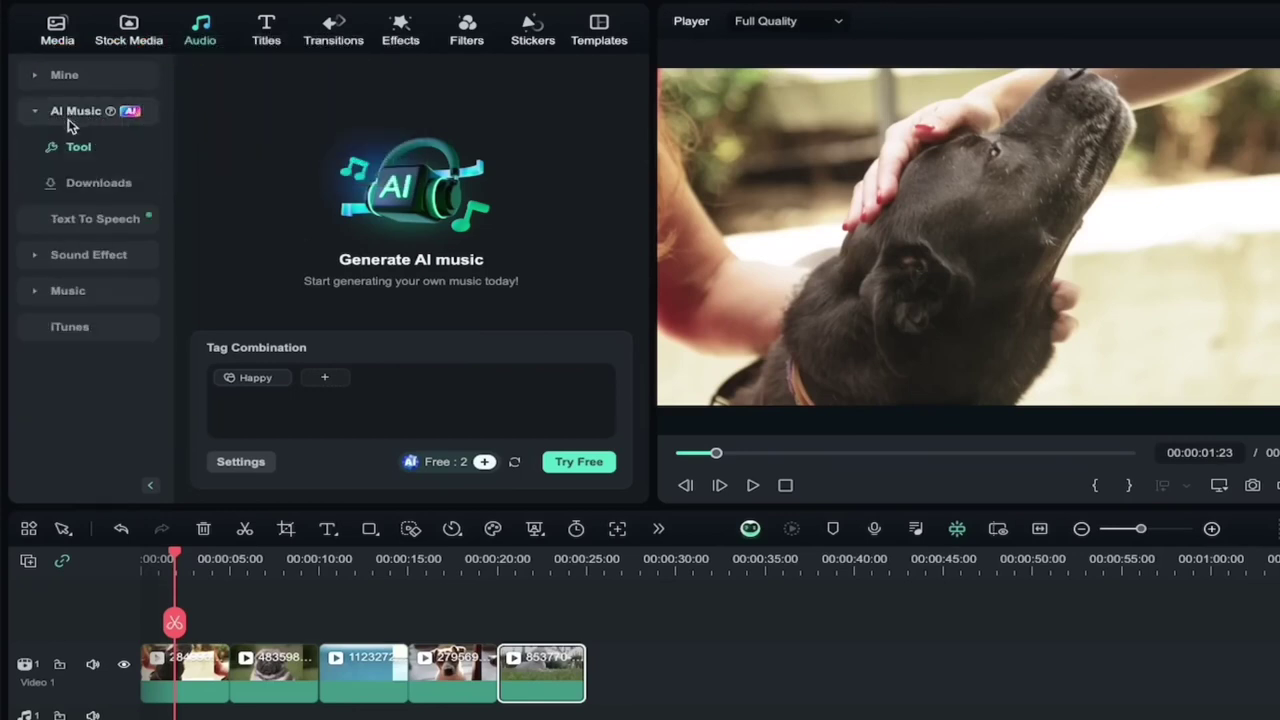
pyautogui.click(85, 185)
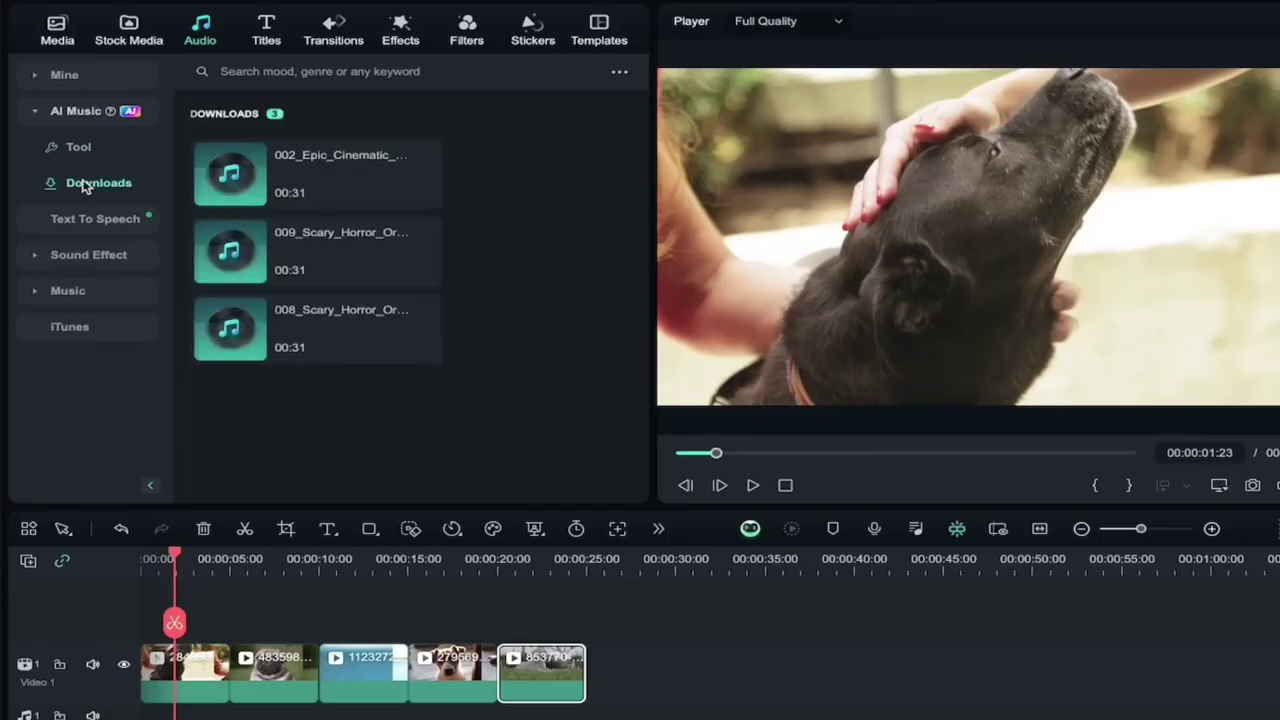
pyautogui.moveTo(316, 174)
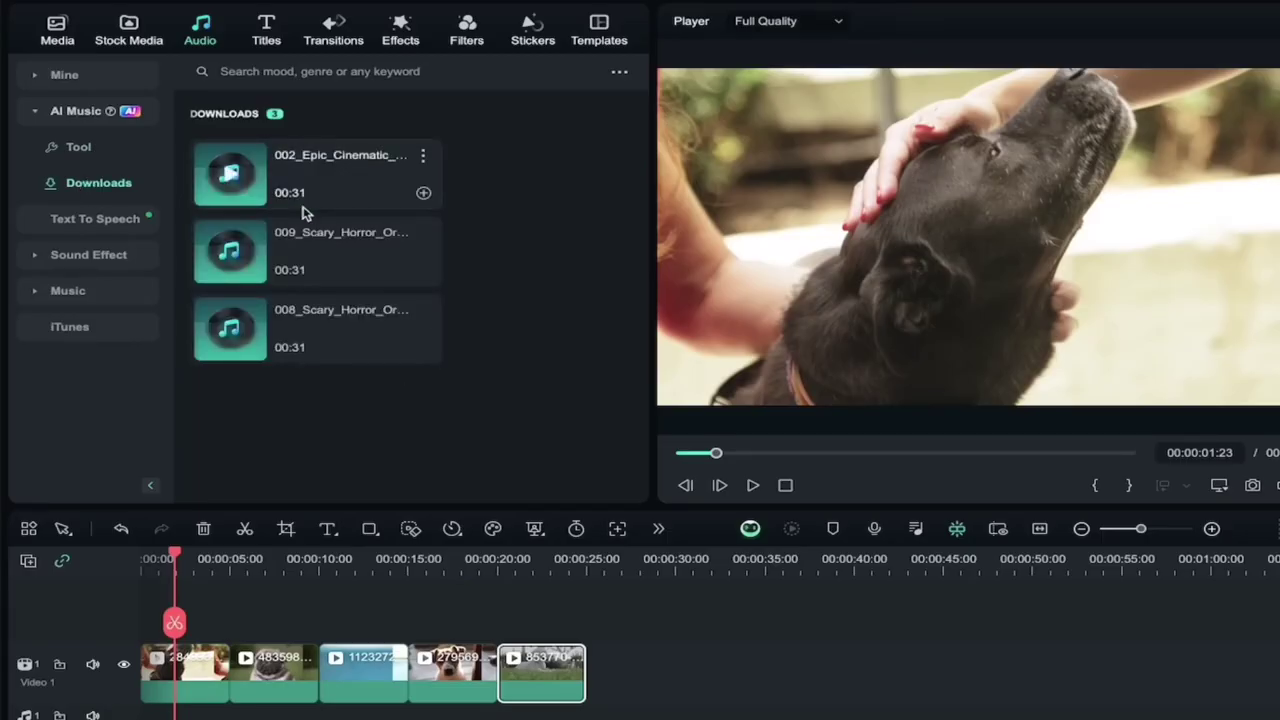
pyautogui.click(83, 153)
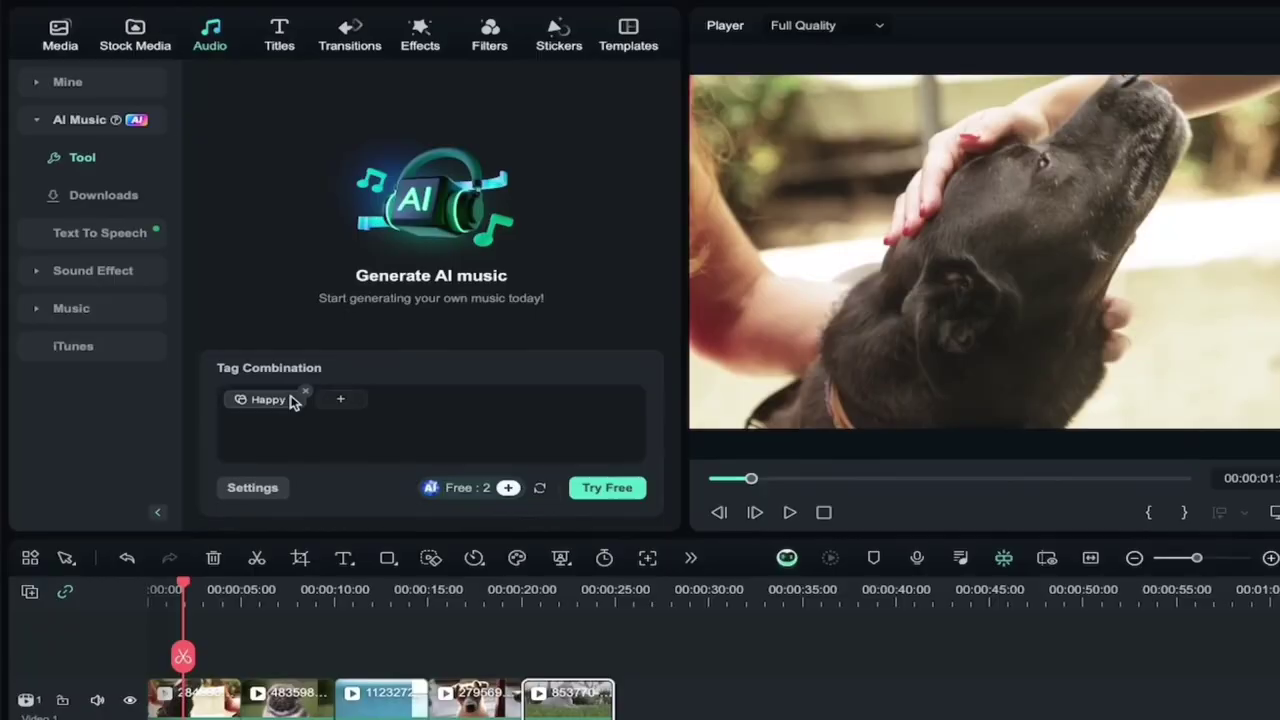
# Generate an AI music track with the Happy mood, Travel theme and Pop genre tags.
pyautogui.click(268, 400)
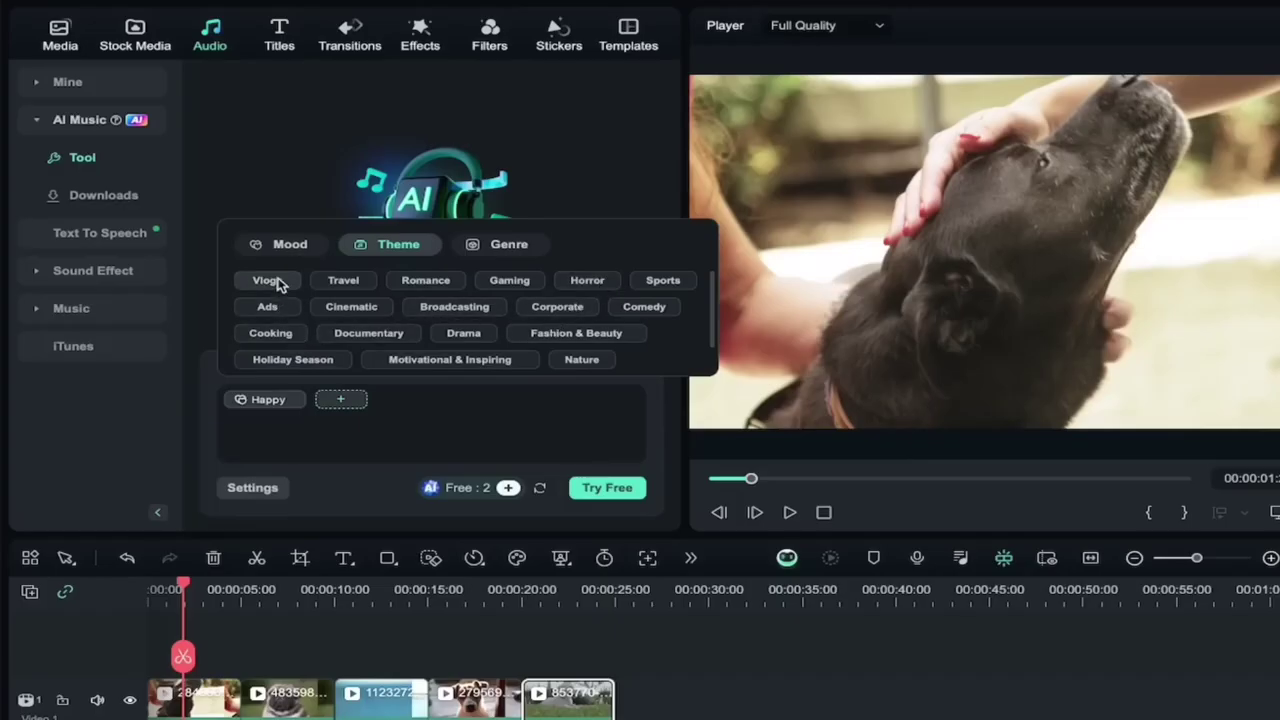
pyautogui.click(341, 283)
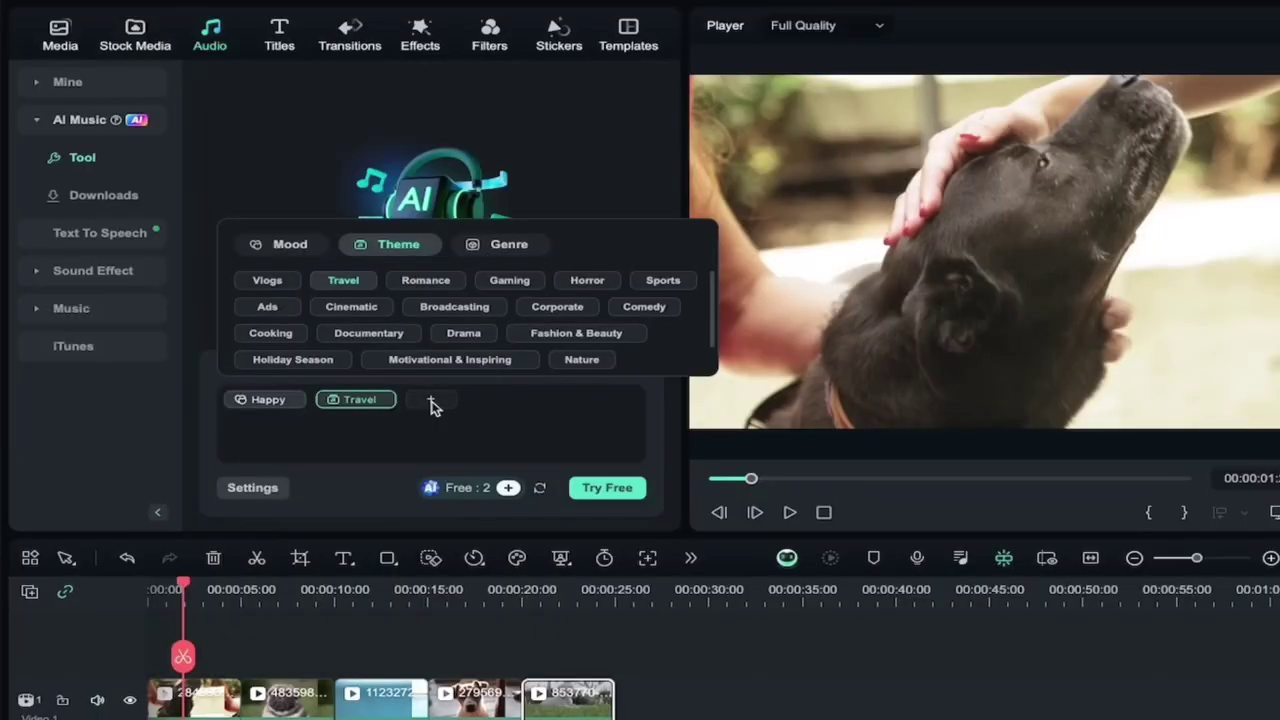
pyautogui.click(515, 250)
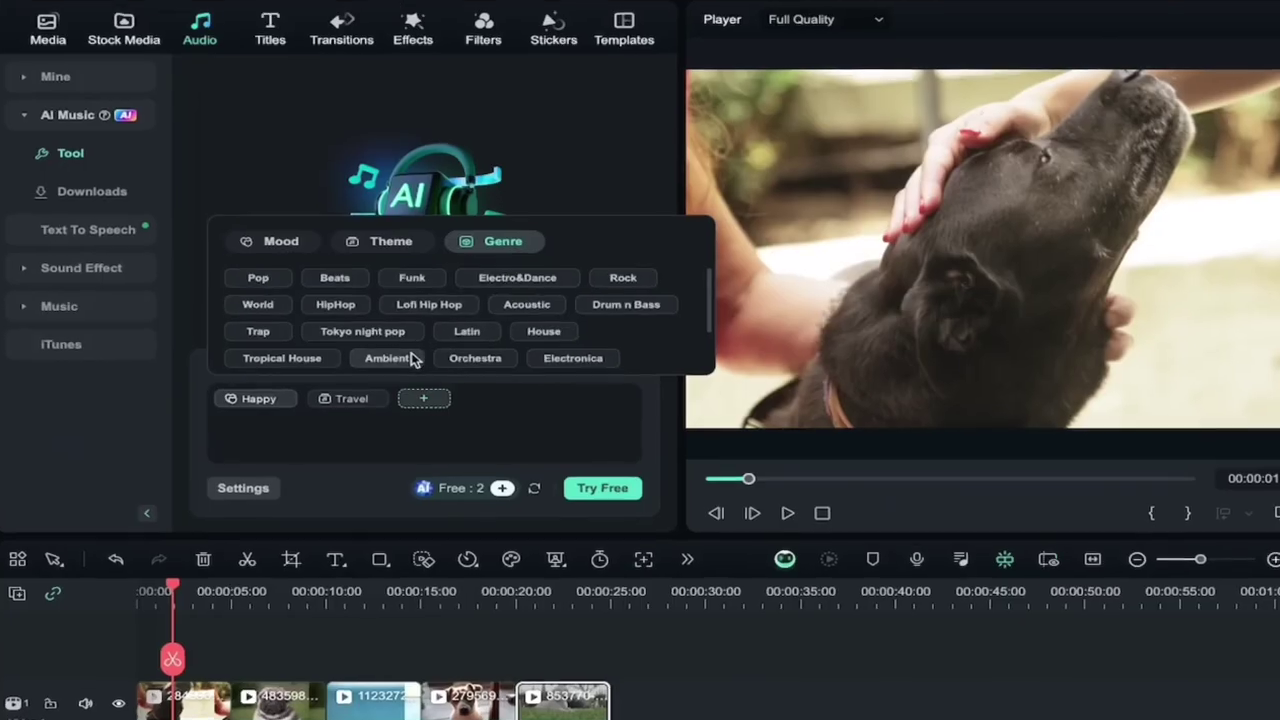
pyautogui.scroll(-2, 414, 357)
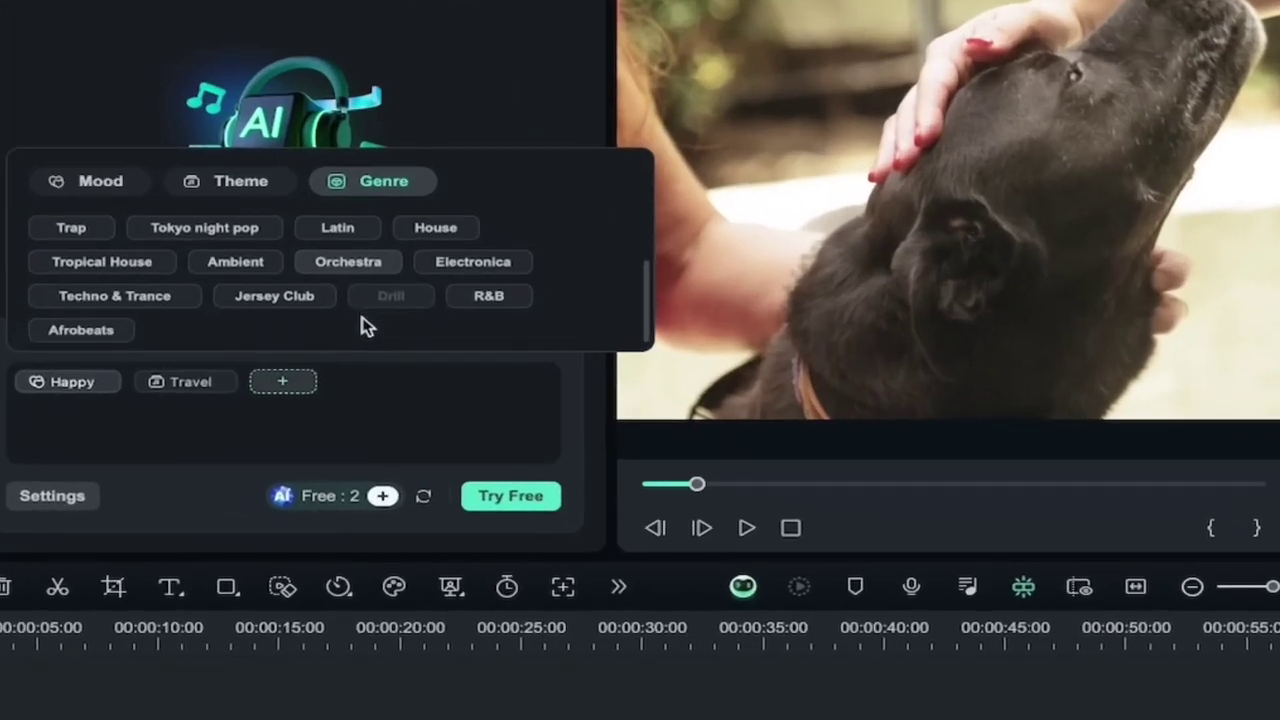
pyautogui.scroll(2, 365, 325)
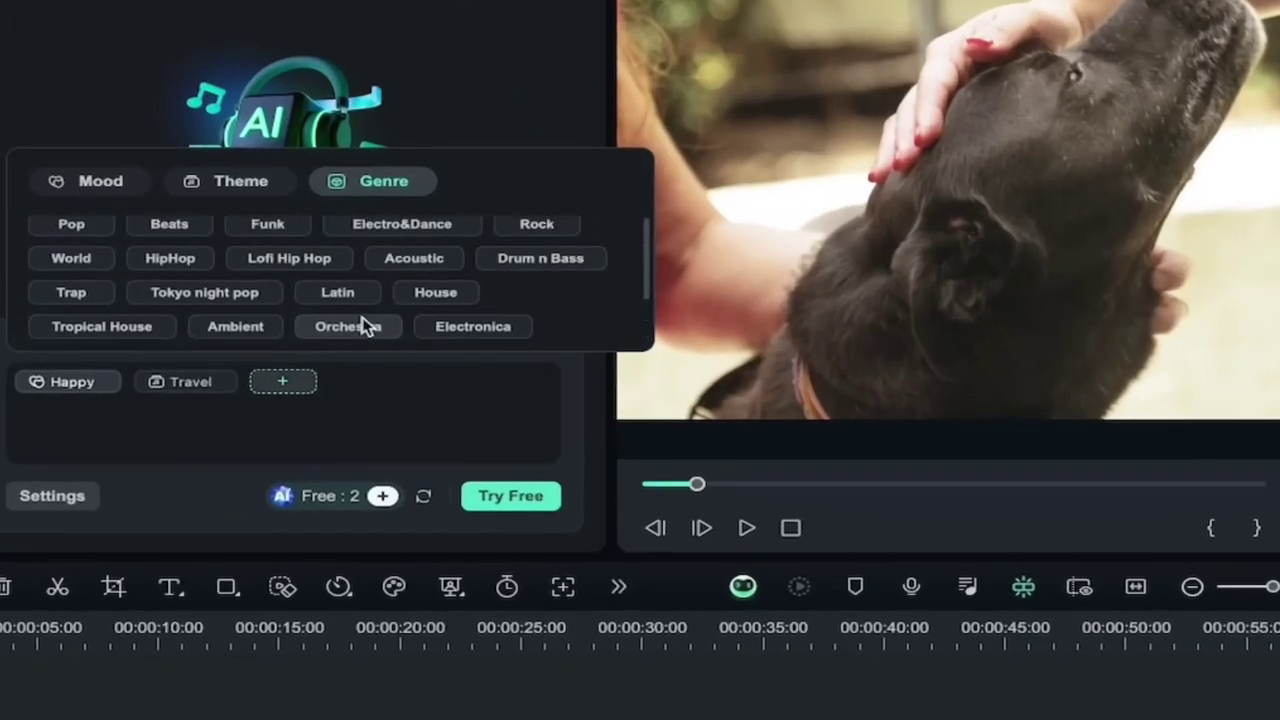
pyautogui.click(89, 228)
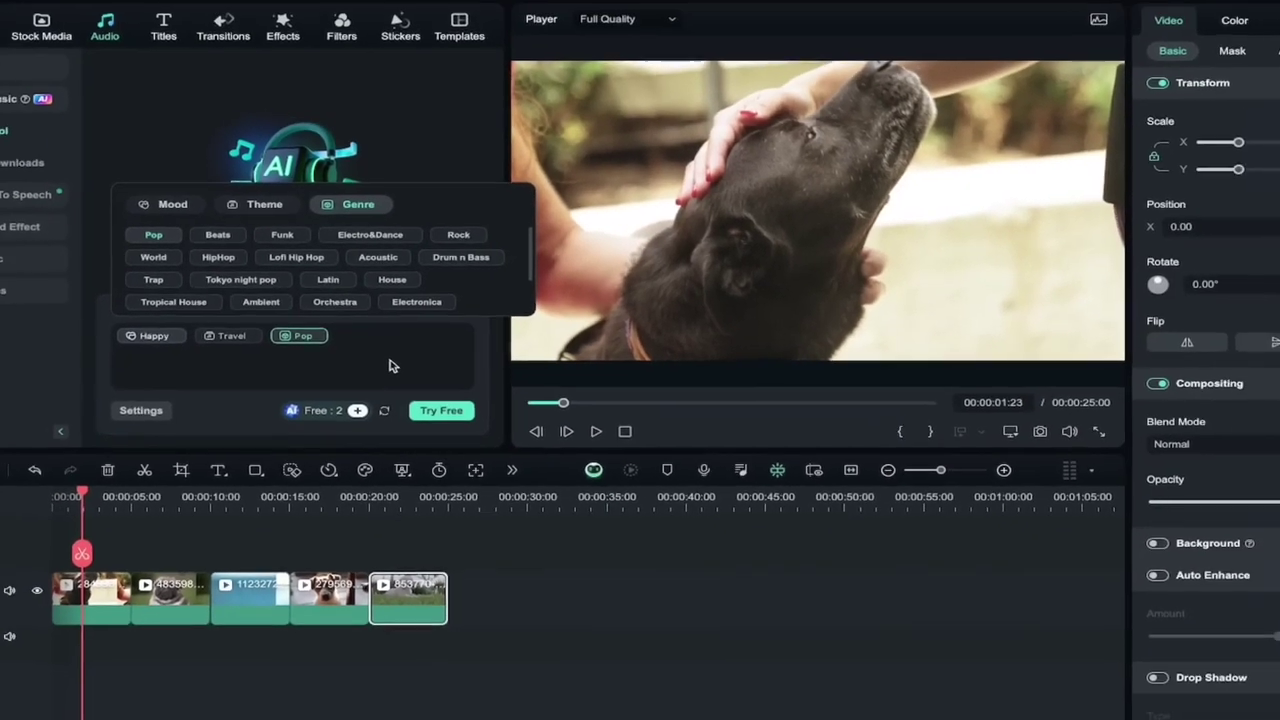
pyautogui.click(400, 378)
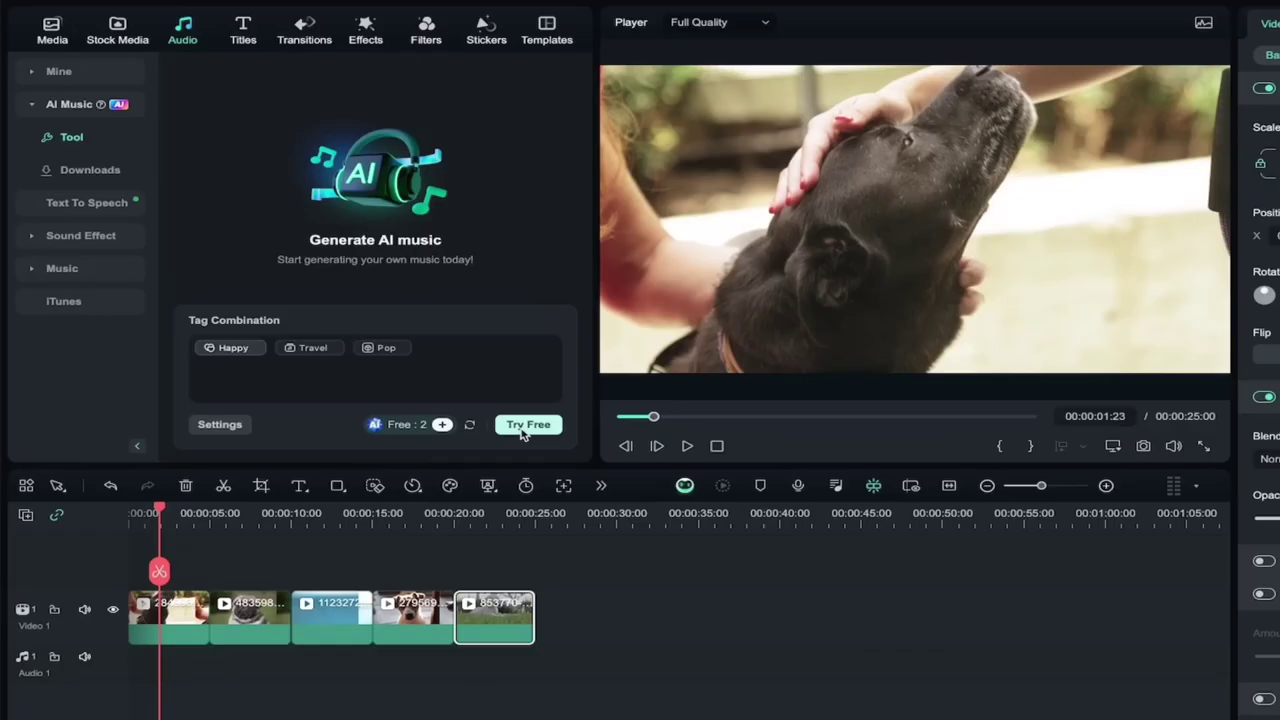
pyautogui.click(521, 428)
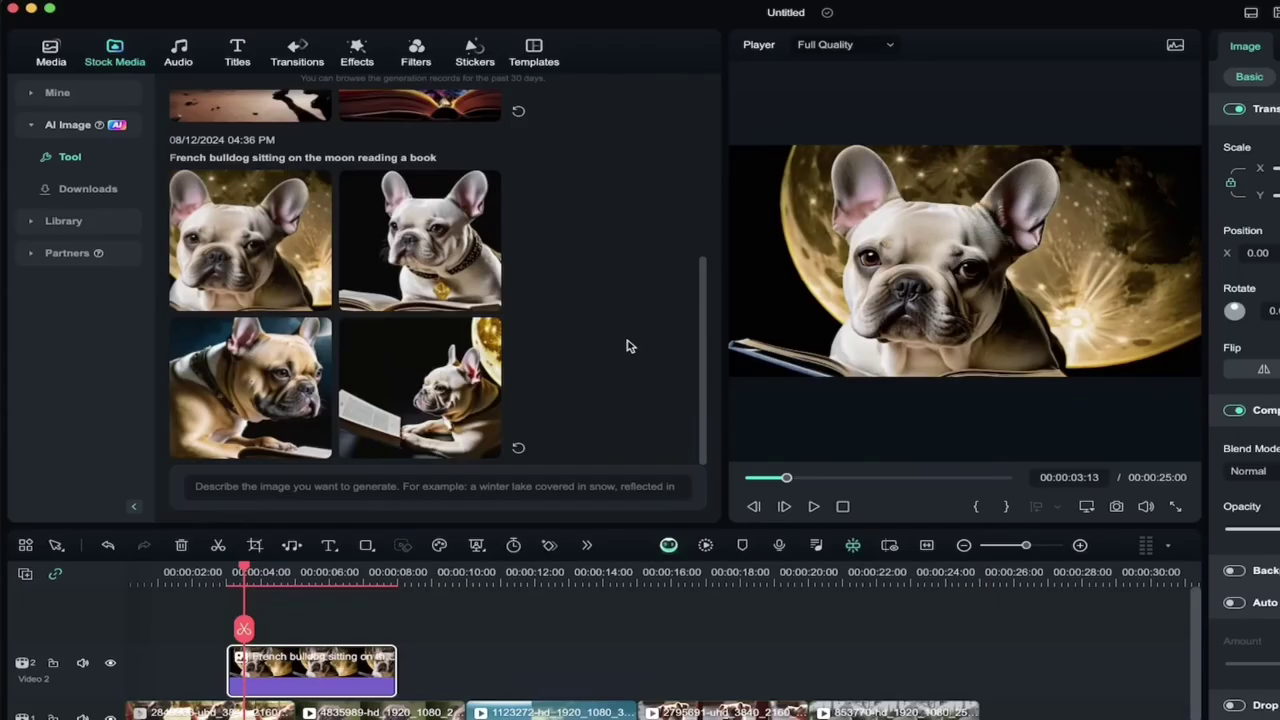
# Preview the second and third French bulldog images and expand the image description options.
pyautogui.click(427, 250)
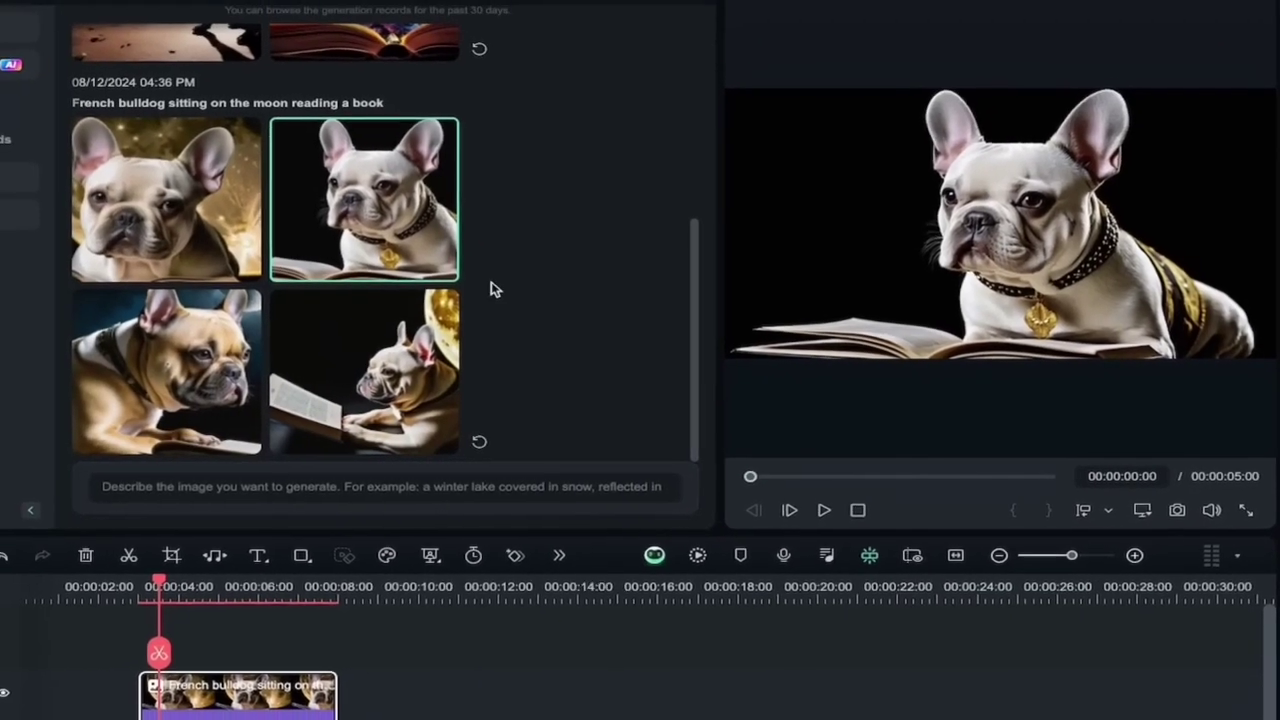
pyautogui.click(224, 388)
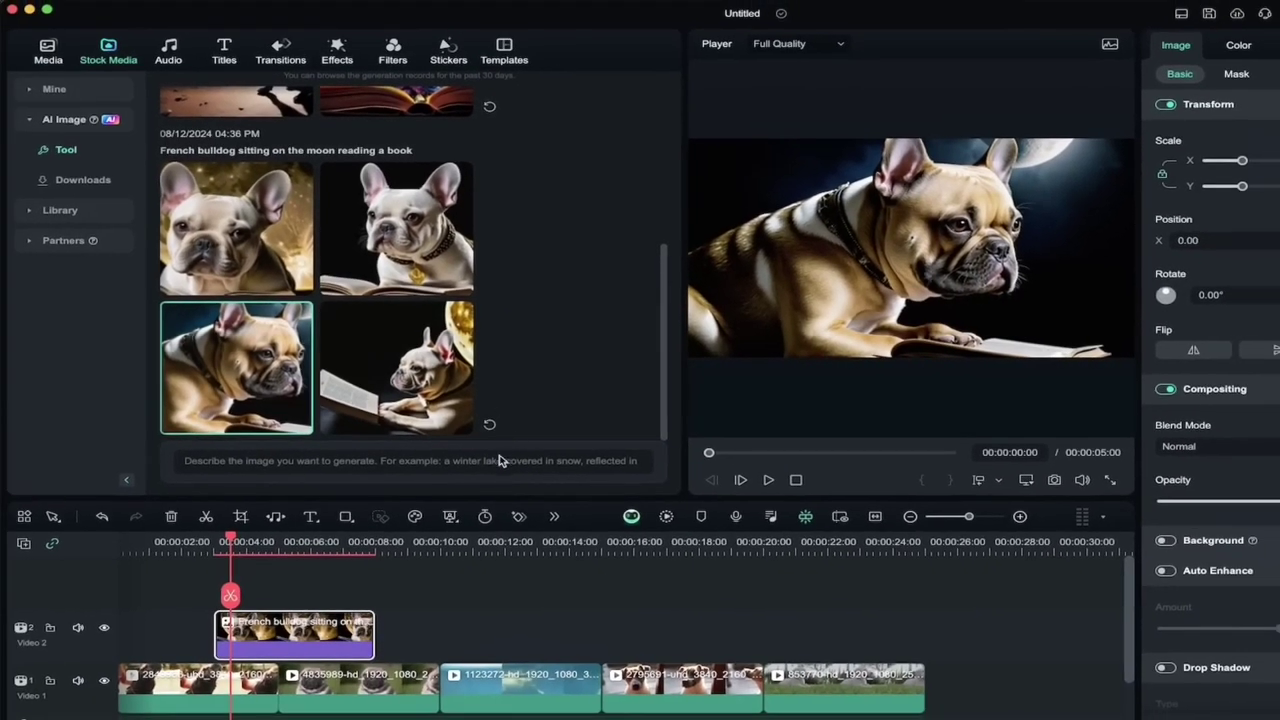
pyautogui.click(498, 467)
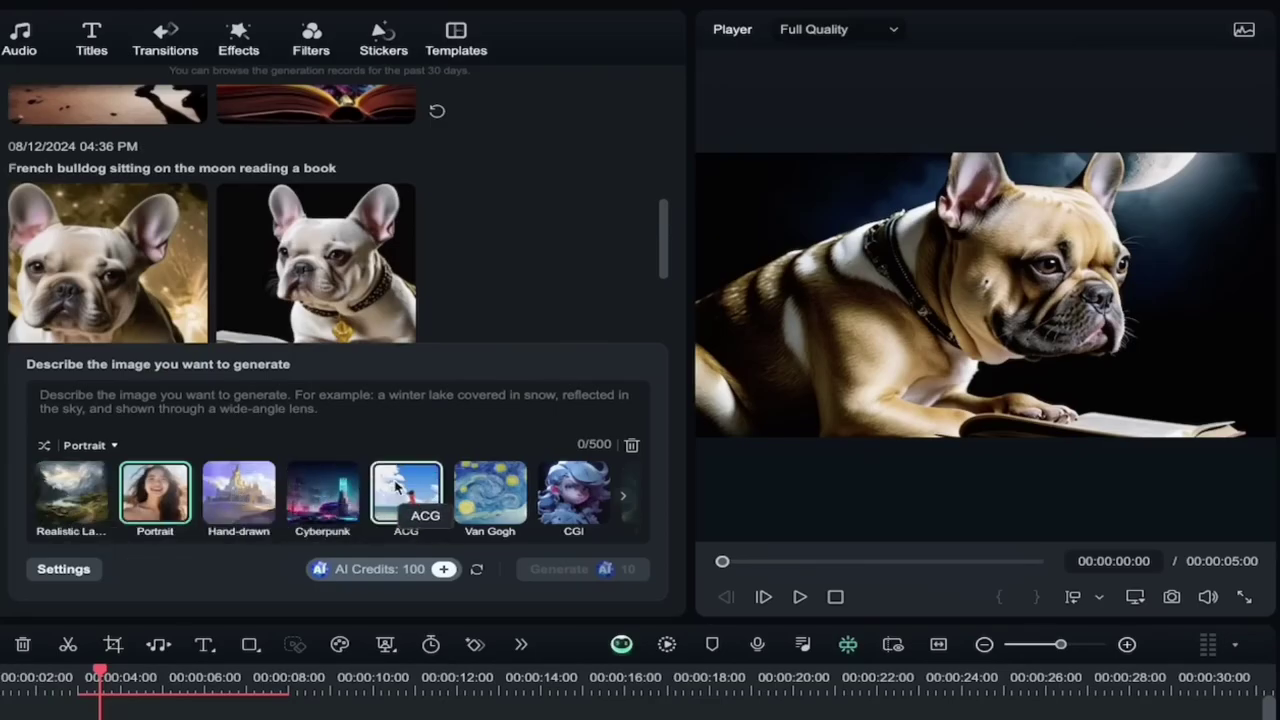
# Choose the CGI image style and start entering a new image description.
pyautogui.hscroll(2, 474, 490)
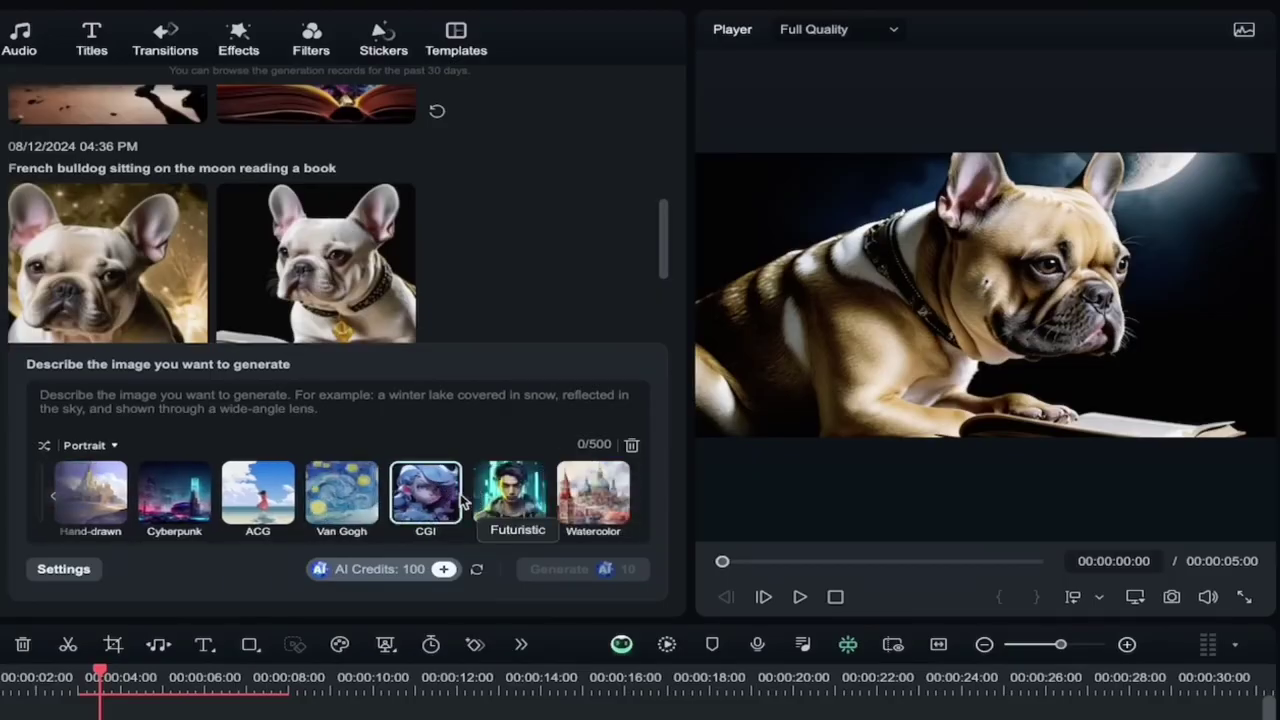
pyautogui.click(428, 494)
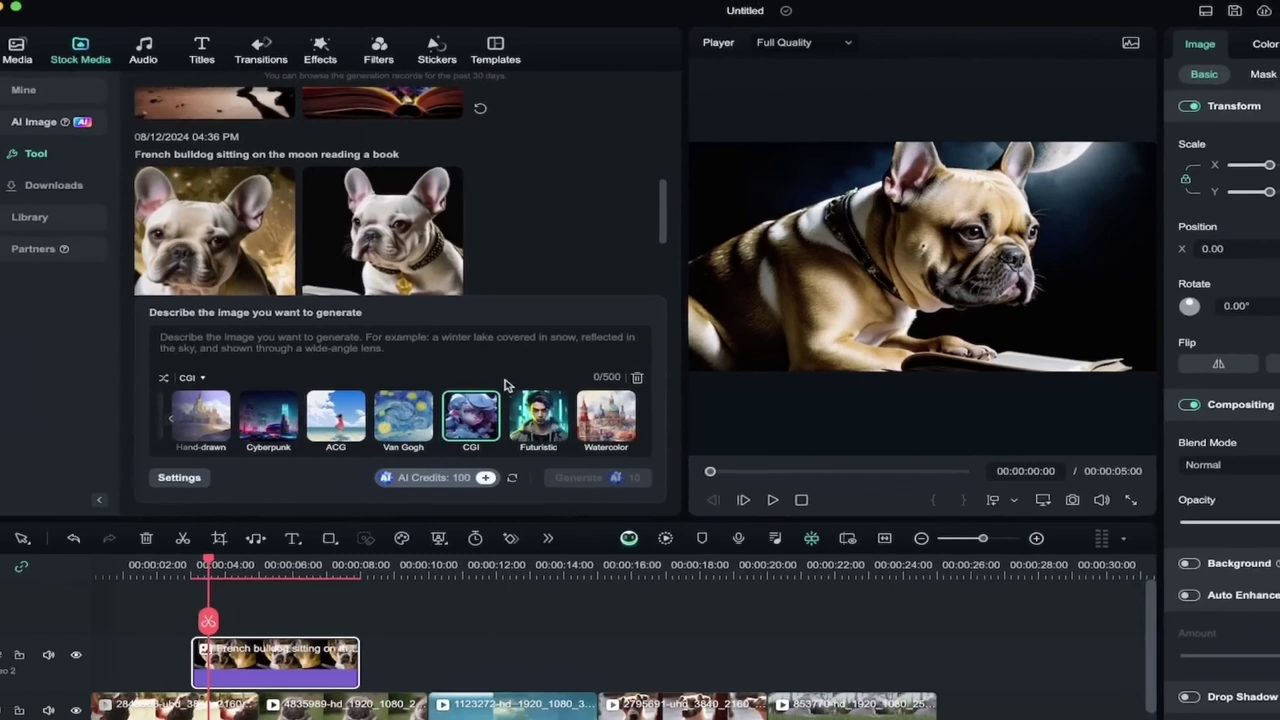
pyautogui.click(488, 340)
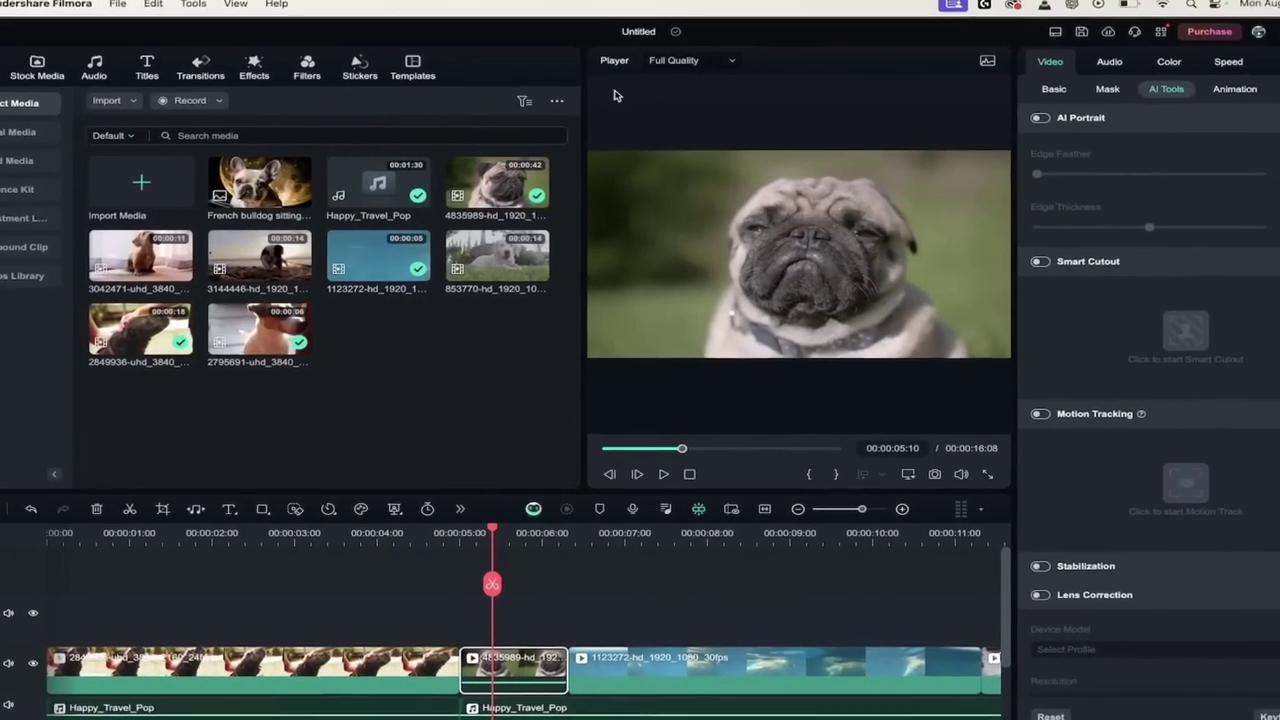
# Enable Smart Cutout in the pug clip's AI Tools and open the Smart Cutout window.
pyautogui.click(958, 73)
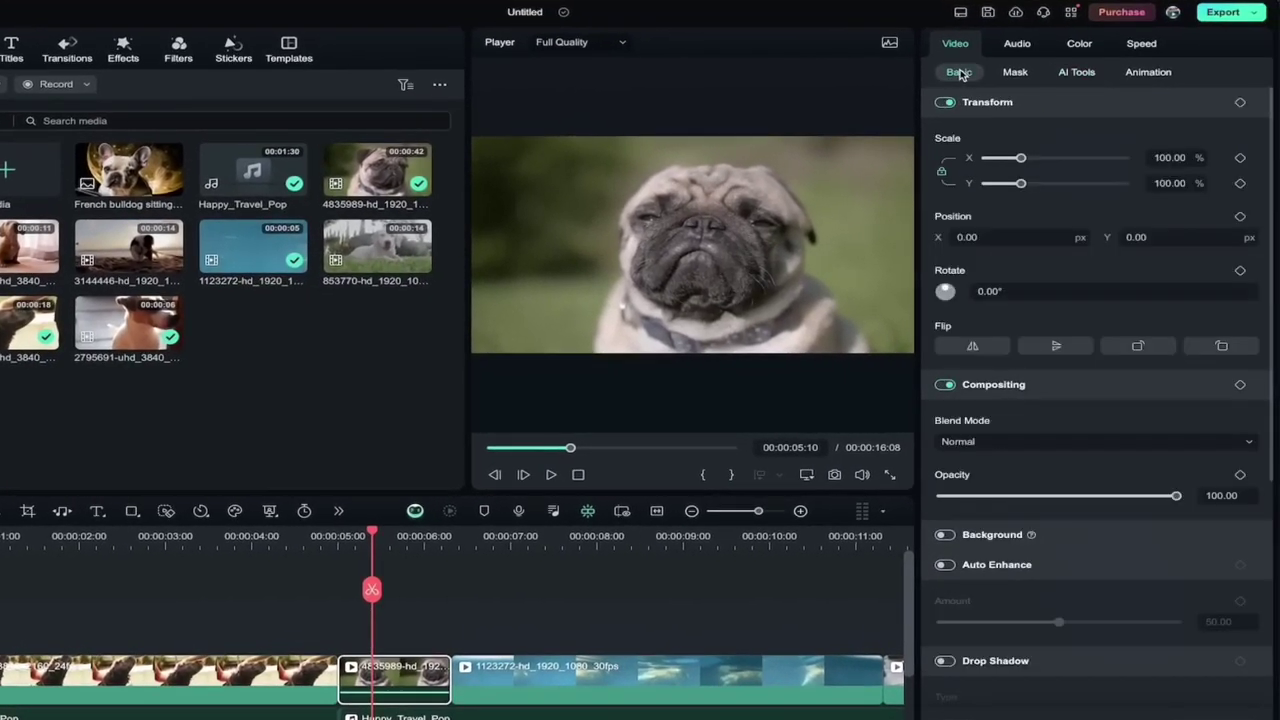
pyautogui.click(1077, 73)
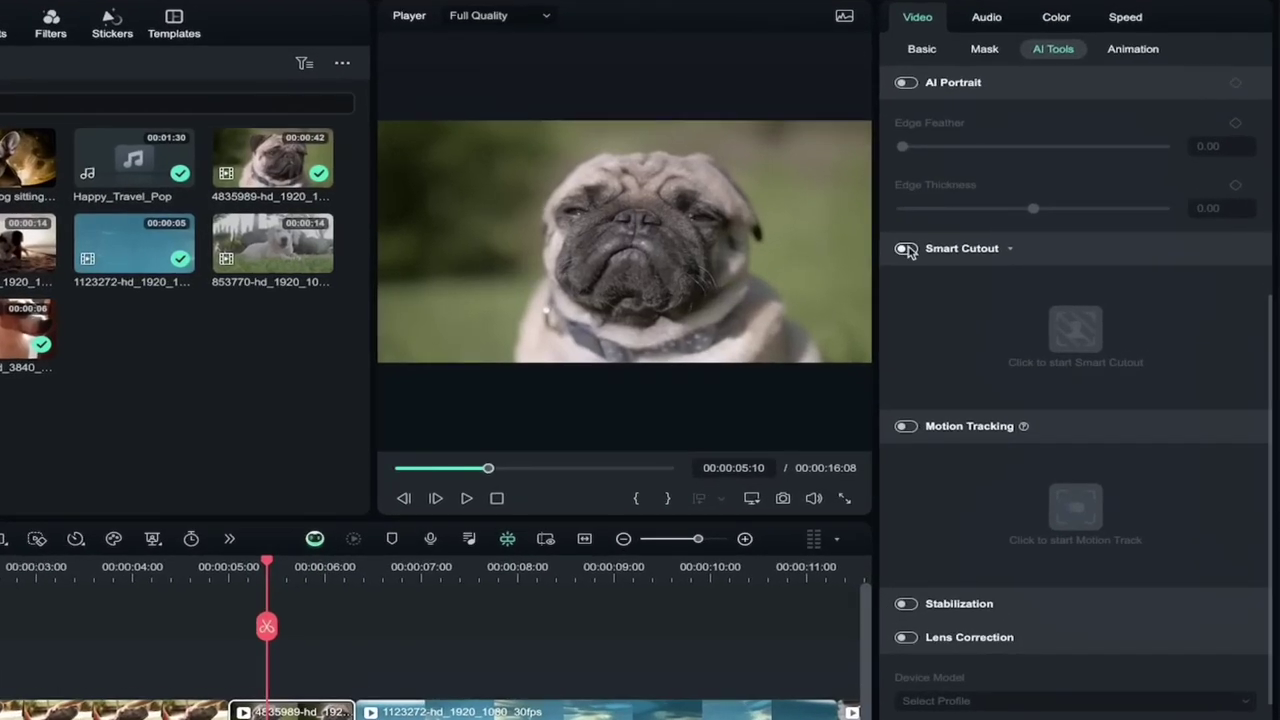
pyautogui.click(907, 250)
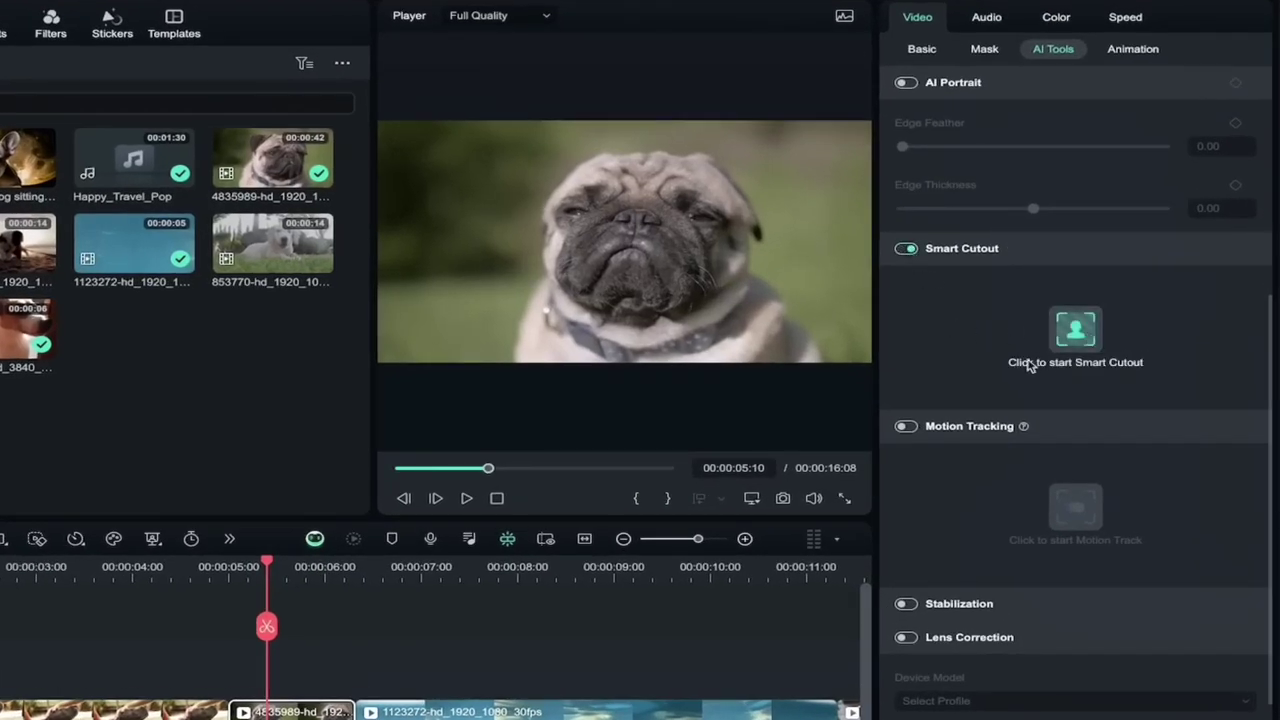
pyautogui.click(1083, 333)
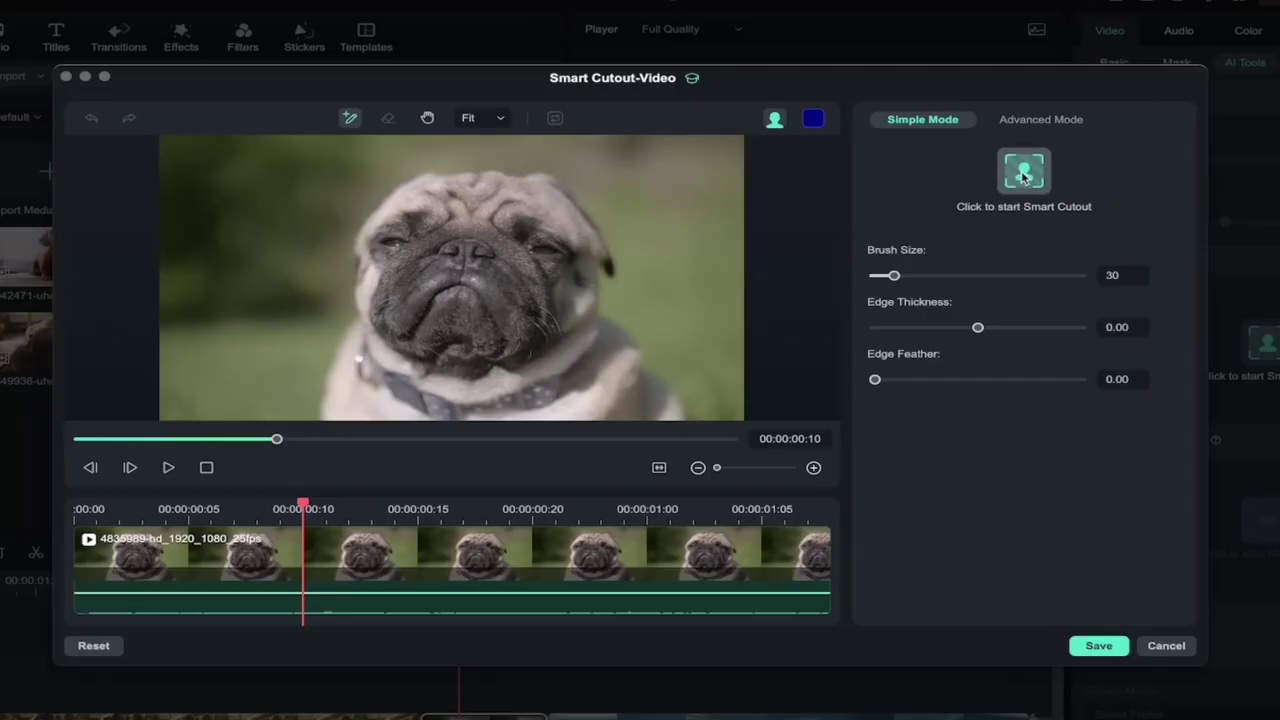
# Brush over the pug, track it through the clip, and save the Smart Cutout.
pyautogui.click(1022, 177)
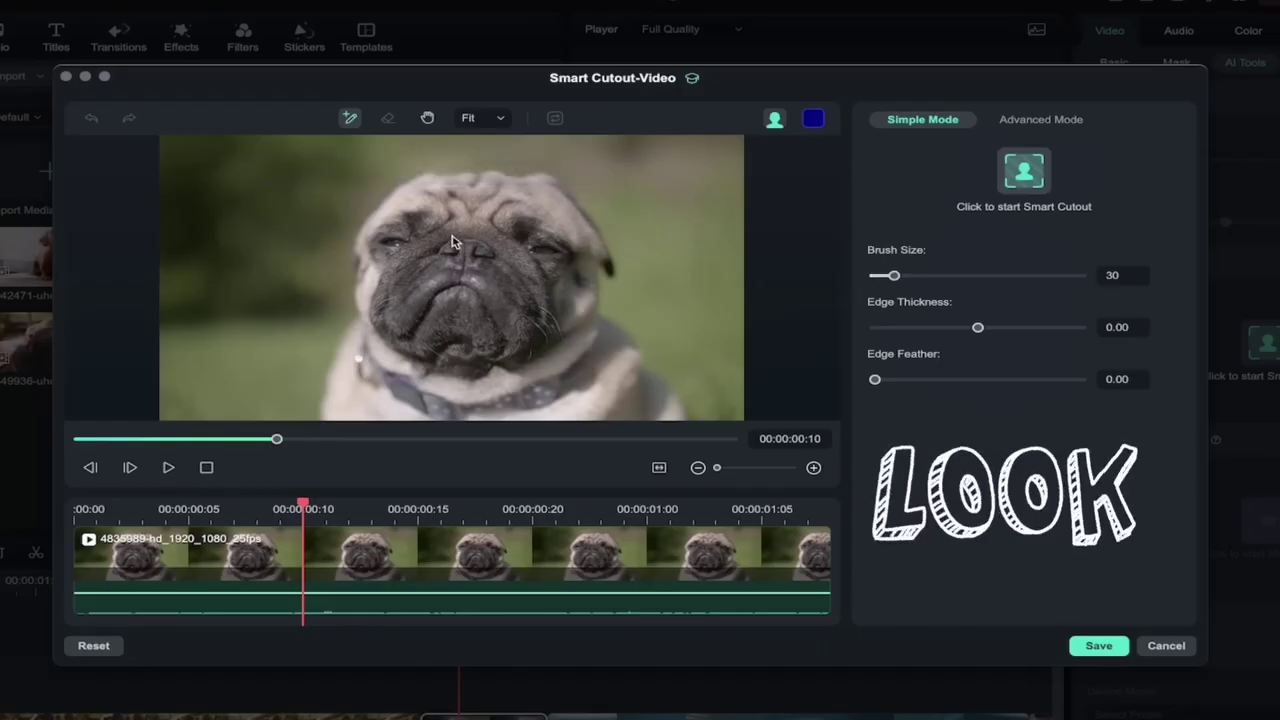
pyautogui.moveTo(453, 238)
pyautogui.mouseDown()
pyautogui.moveTo(448, 386)
pyautogui.moveTo(631, 426)
pyautogui.moveTo(529, 194)
pyautogui.moveTo(420, 209)
pyautogui.moveTo(362, 392)
pyautogui.mouseUp()
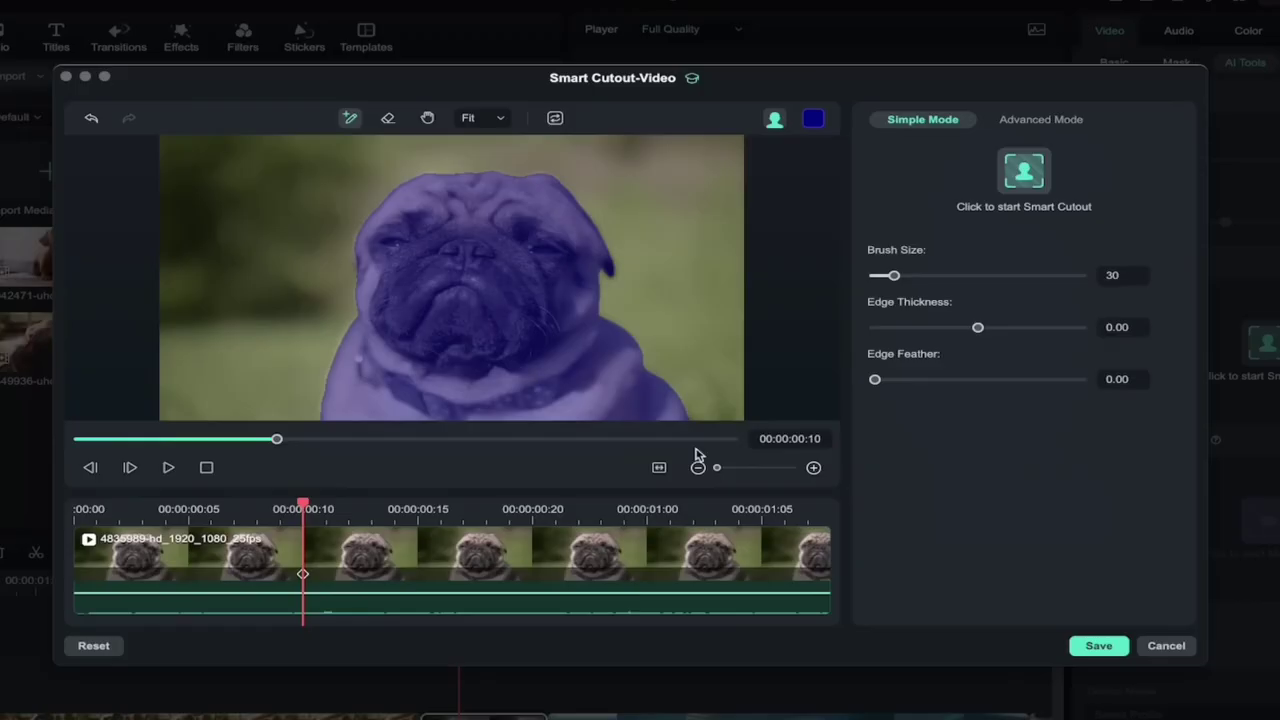
pyautogui.click(1028, 178)
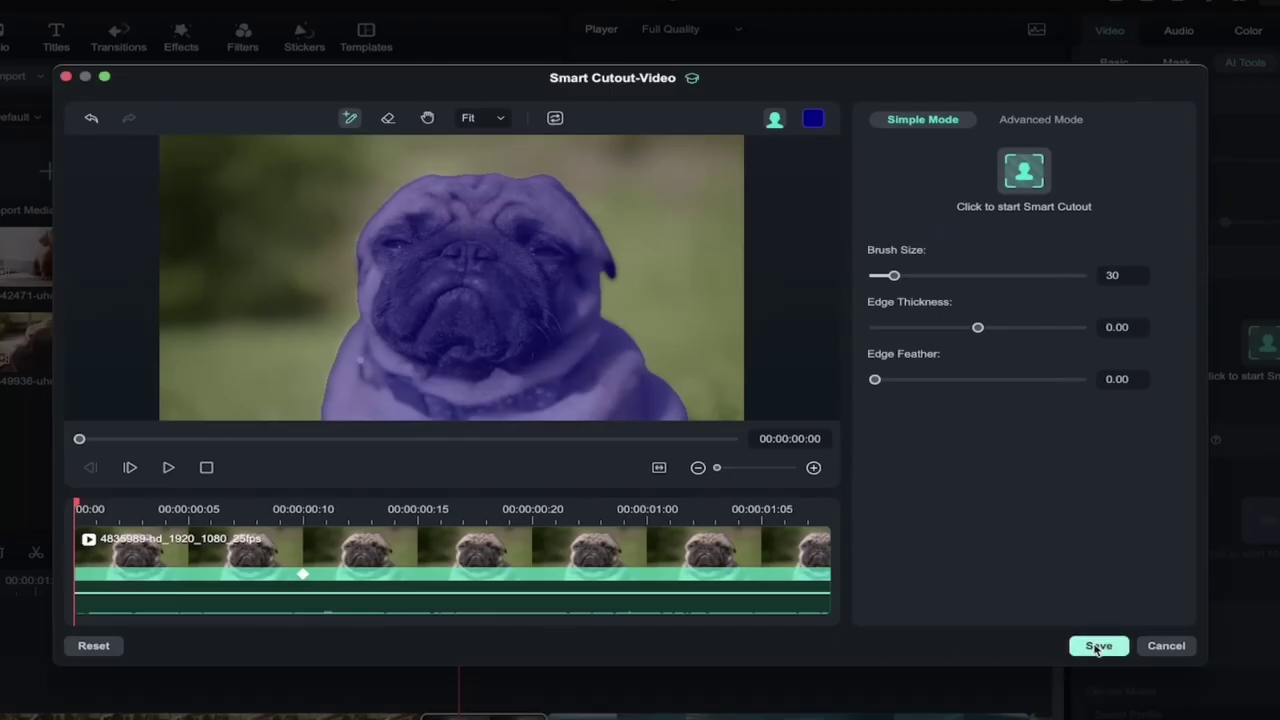
pyautogui.click(1098, 646)
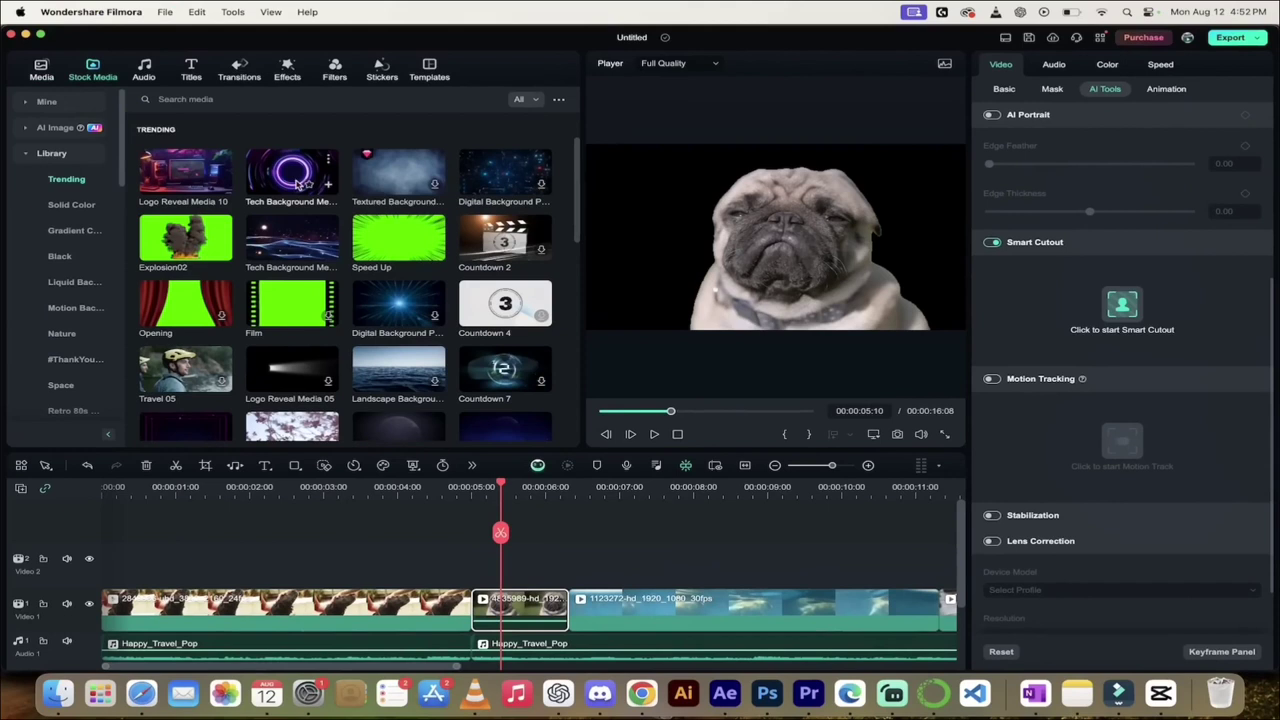
# Layer the stock clip on Video 2 above the cut-out pug and play back the section.
pyautogui.moveTo(285, 175); pyautogui.dragTo(484, 567)
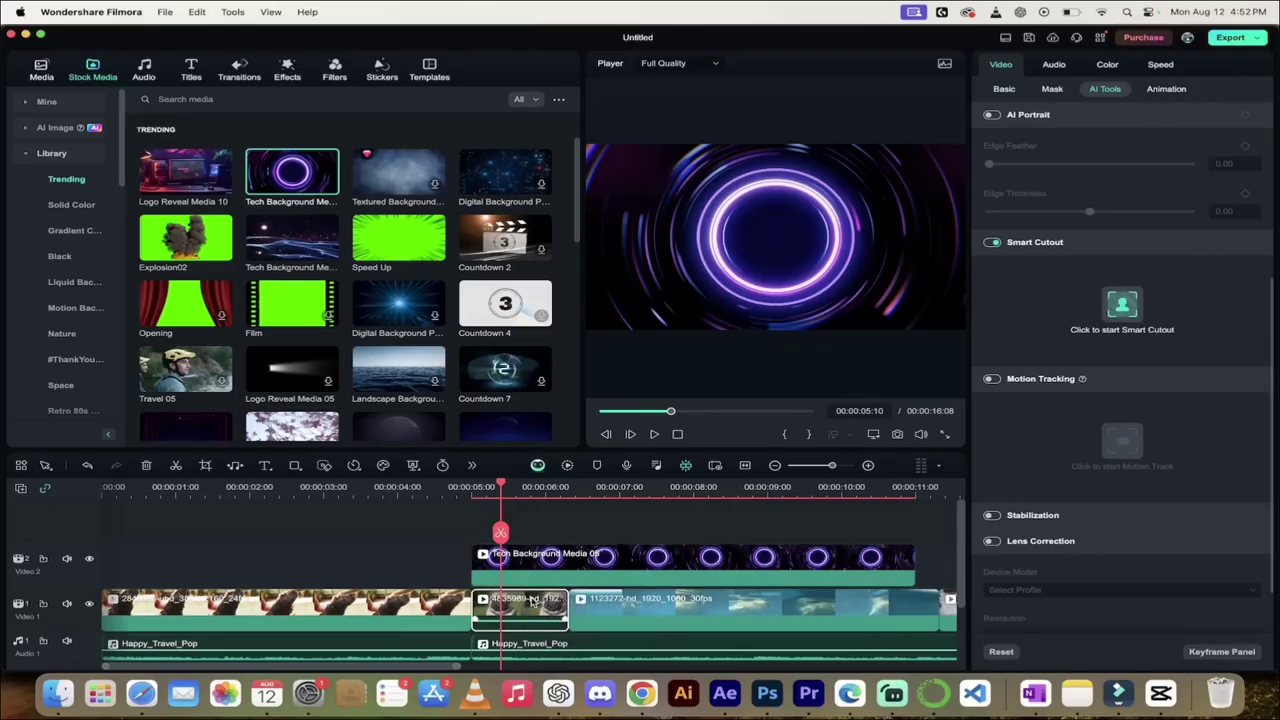
pyautogui.moveTo(530, 600); pyautogui.dragTo(525, 515)
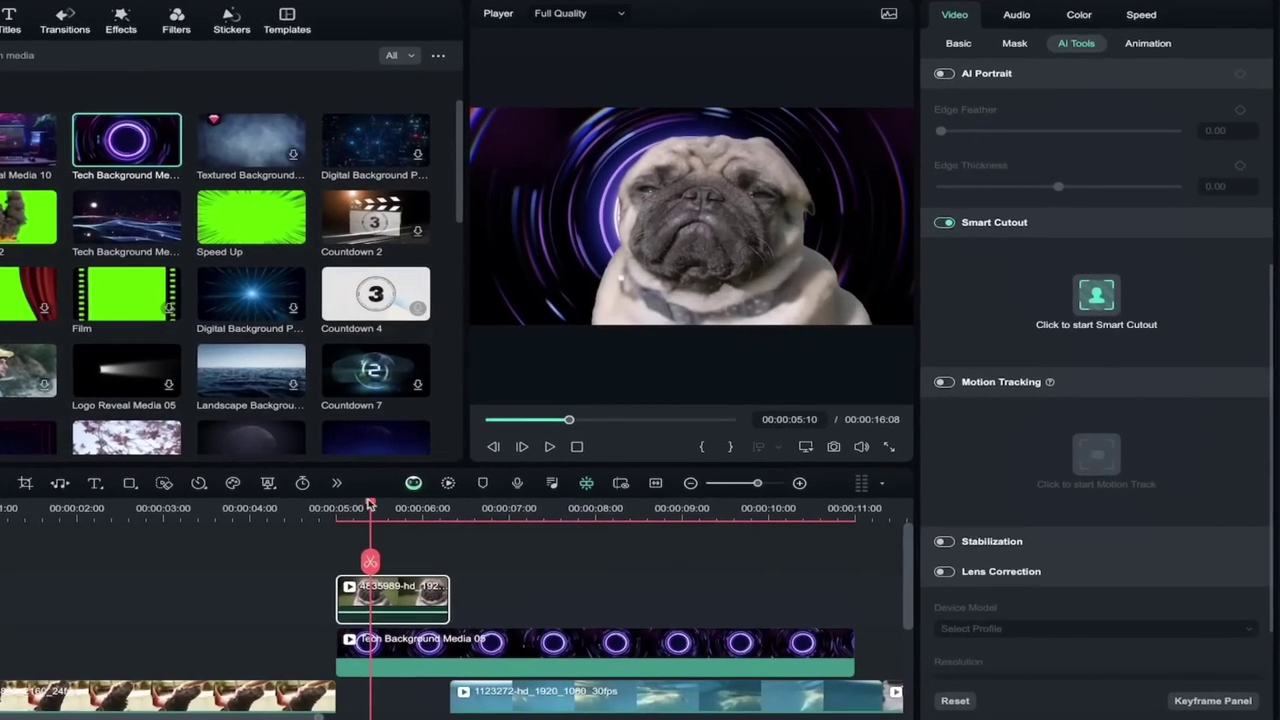
pyautogui.click(363, 506)
pyautogui.press('space')
pyautogui.press('space')
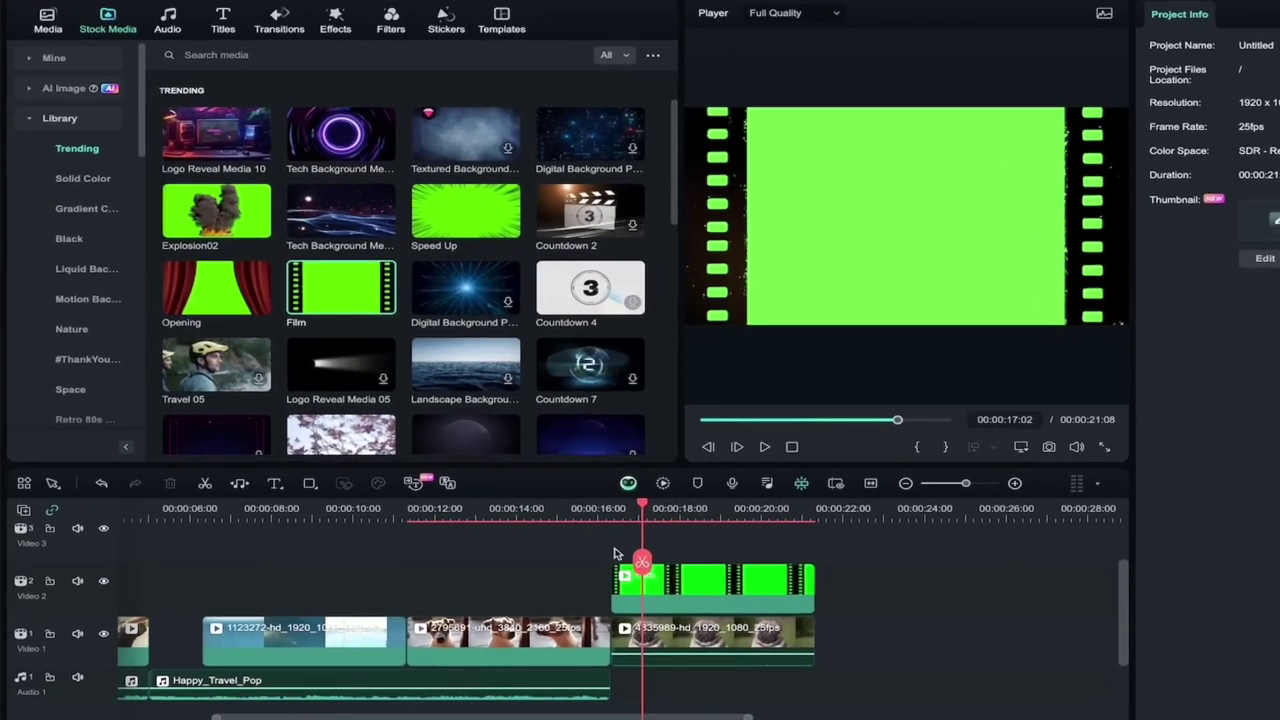
pyautogui.click(685, 602)
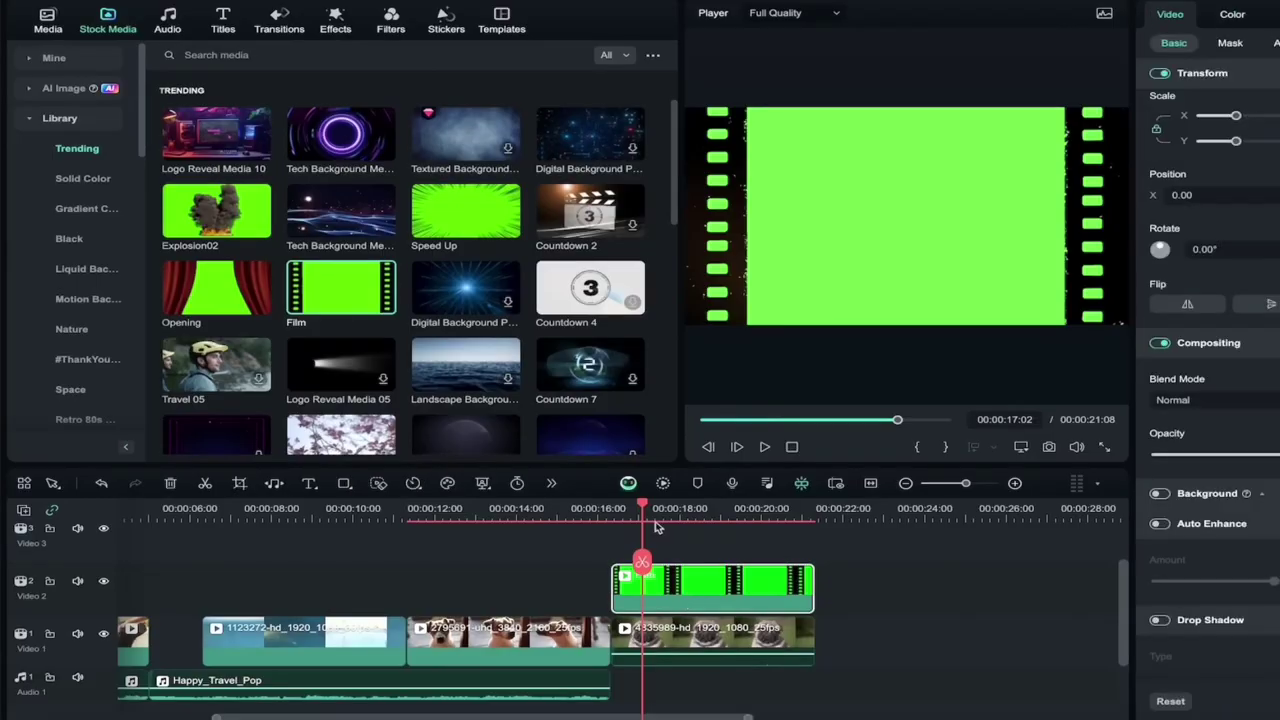
pyautogui.moveTo(642, 508); pyautogui.dragTo(630, 510)
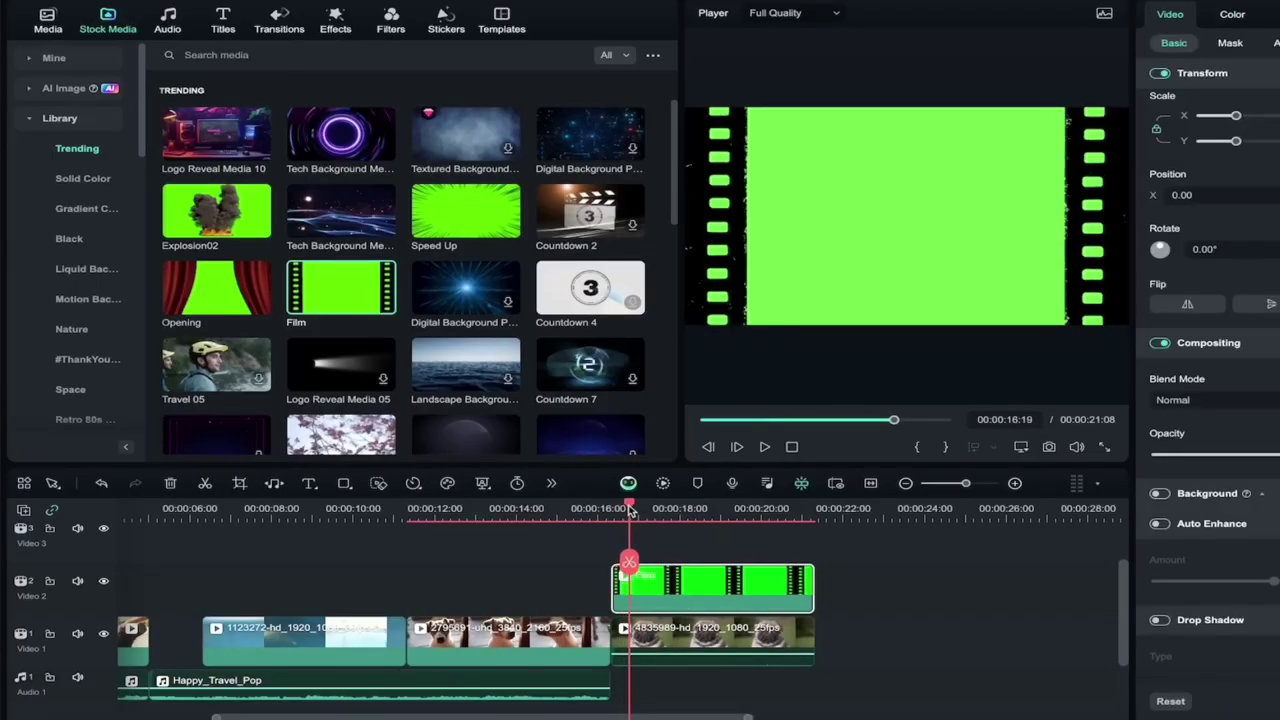
pyautogui.press('space')
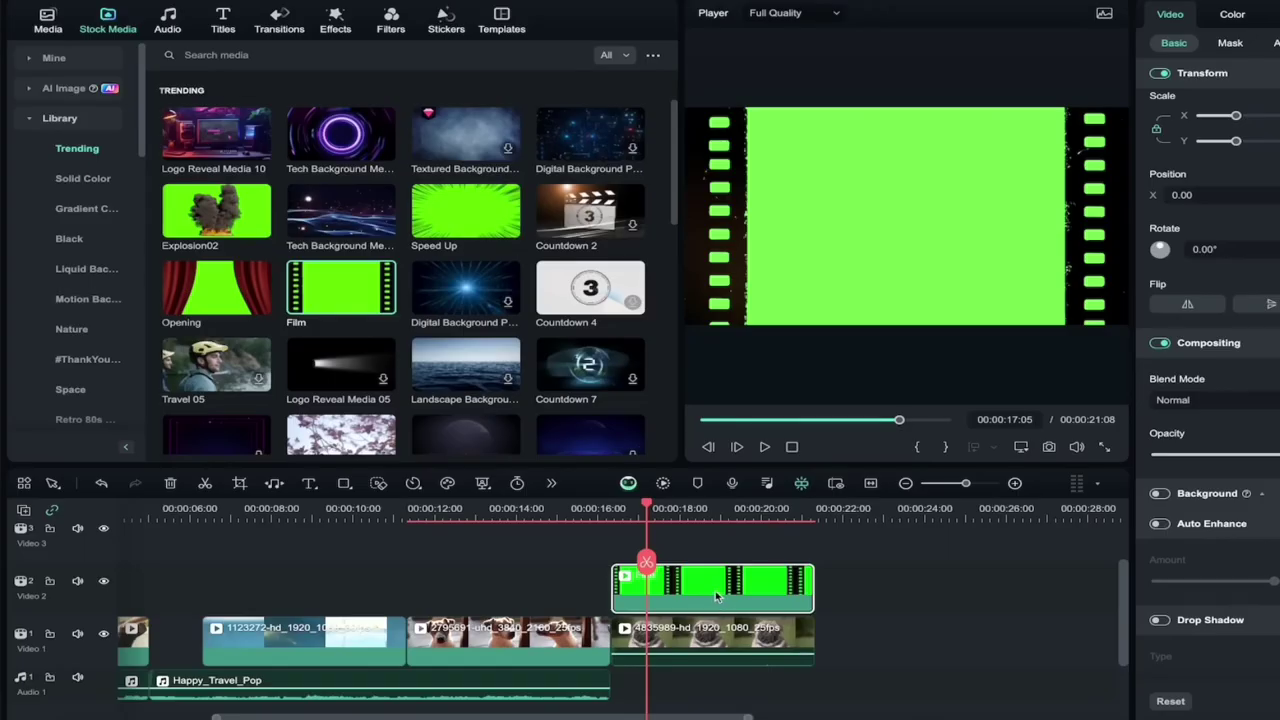
pyautogui.moveTo(647, 508)
pyautogui.mouseDown()
pyautogui.moveTo(630, 508)
pyautogui.moveTo(651, 508)
pyautogui.mouseUp()
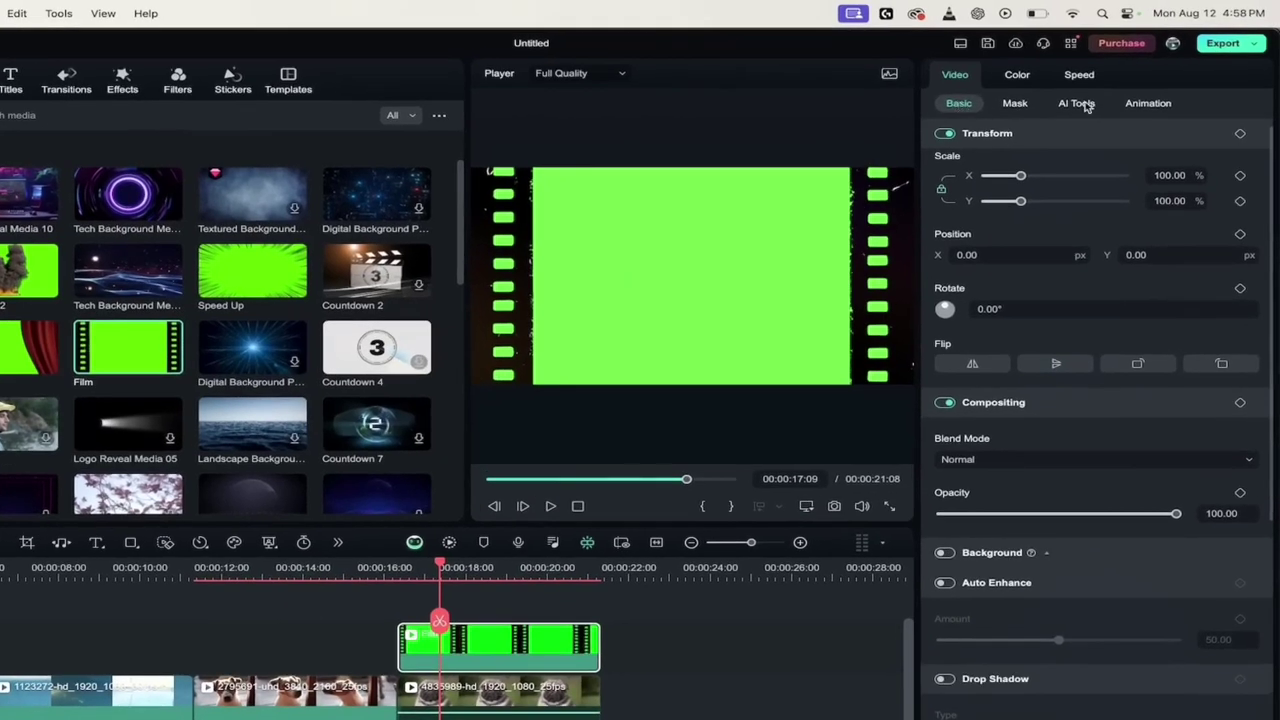
# Enable Chroma Key on the Film clip and sample its green at frame 00:00:19:01.
pyautogui.click(1080, 104)
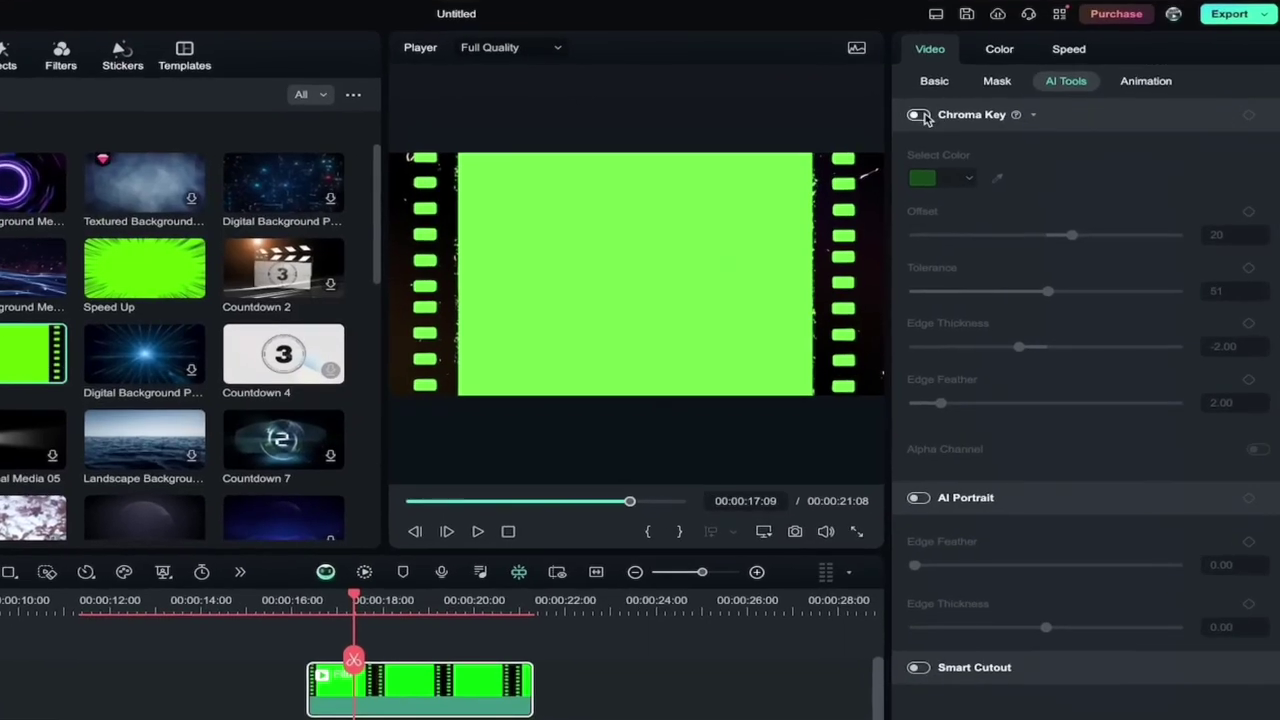
pyautogui.click(918, 115)
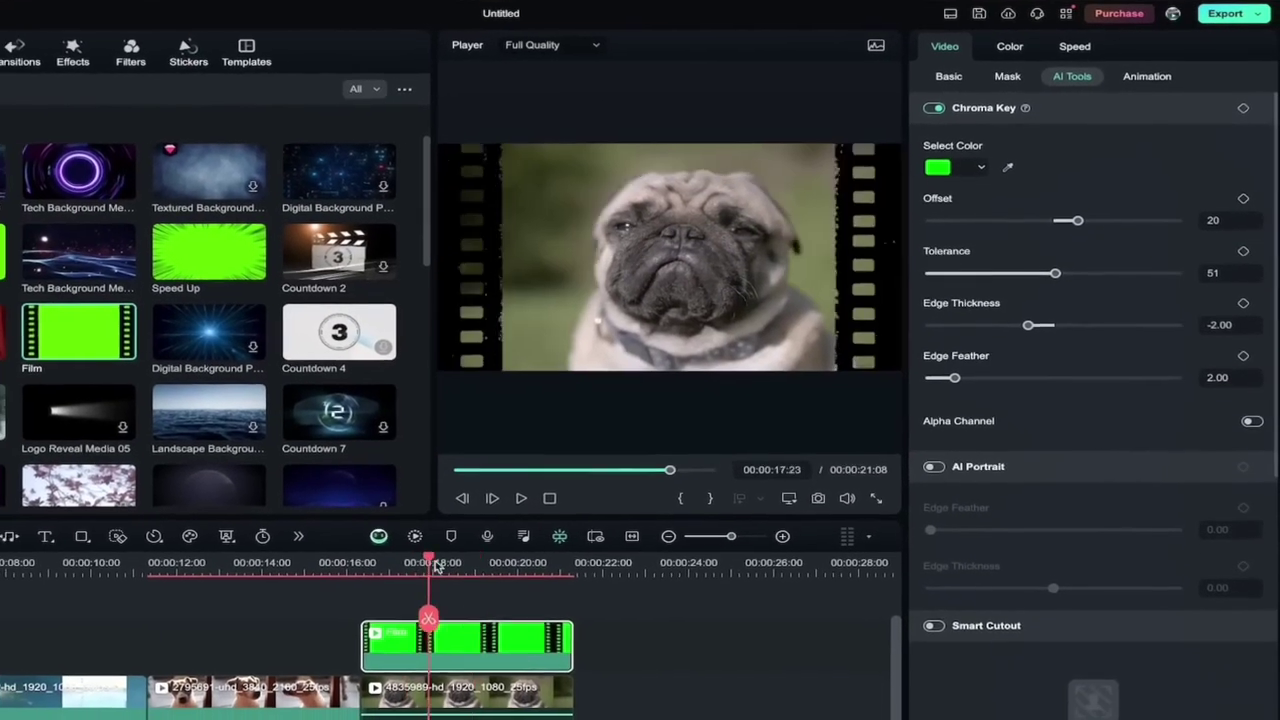
pyautogui.click(470, 600)
pyautogui.moveTo(531, 551); pyautogui.dragTo(498, 556)
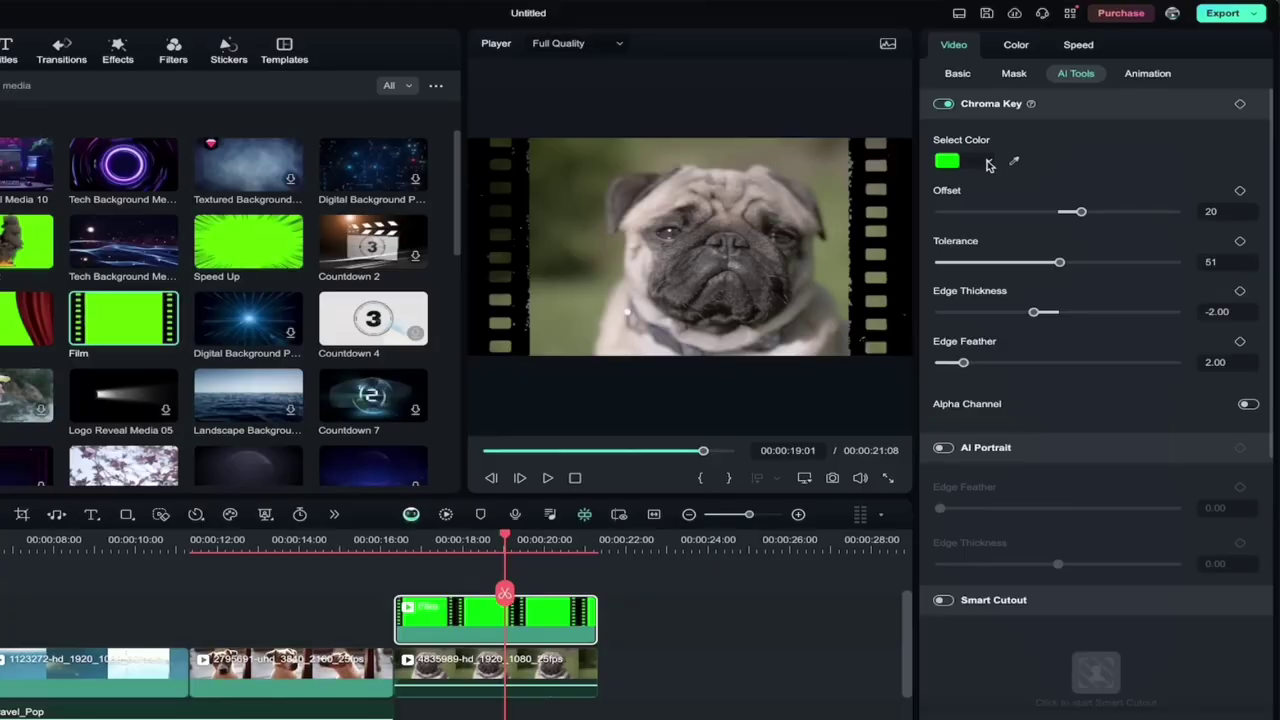
pyautogui.click(988, 162)
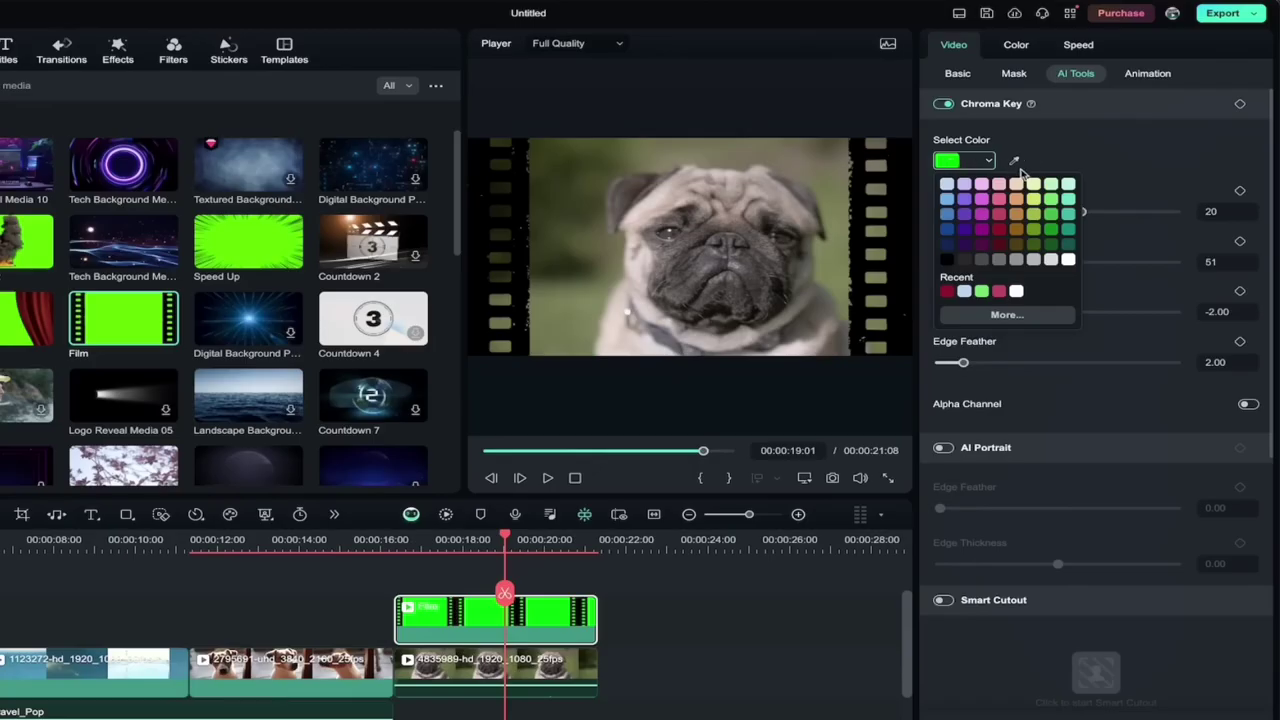
pyautogui.click(1015, 160)
pyautogui.click(1012, 162)
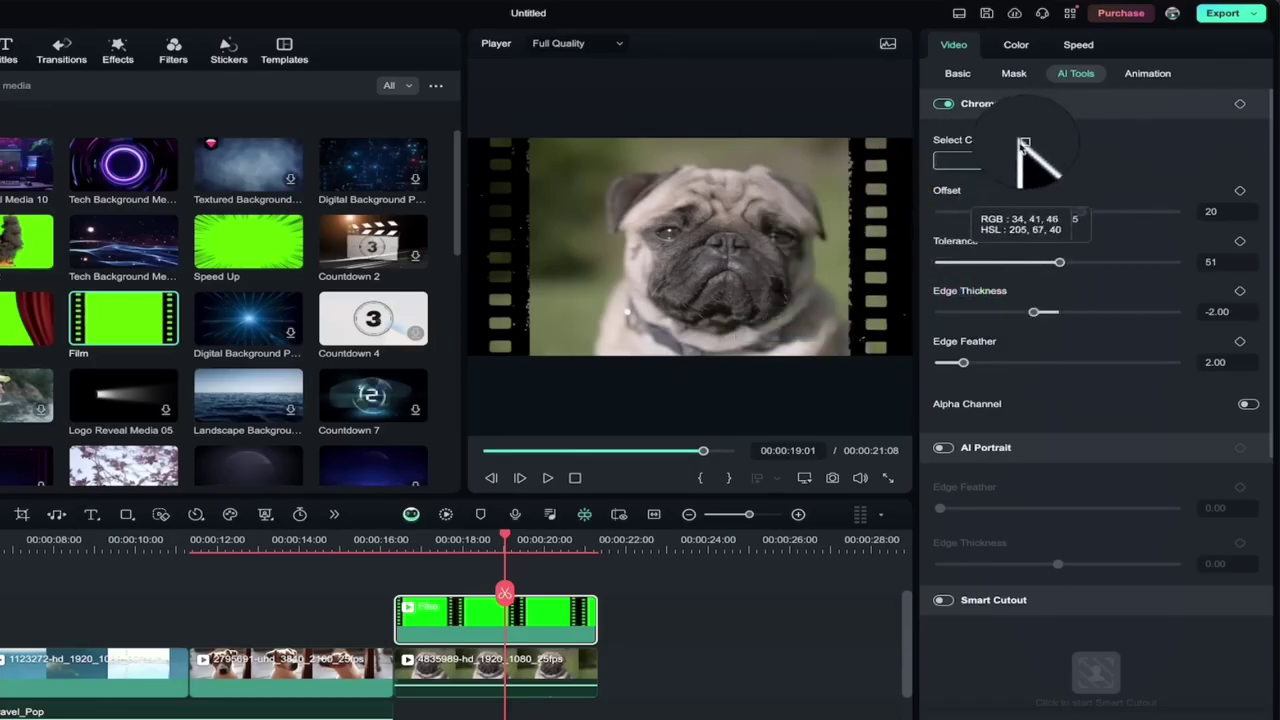
pyautogui.click(1013, 159)
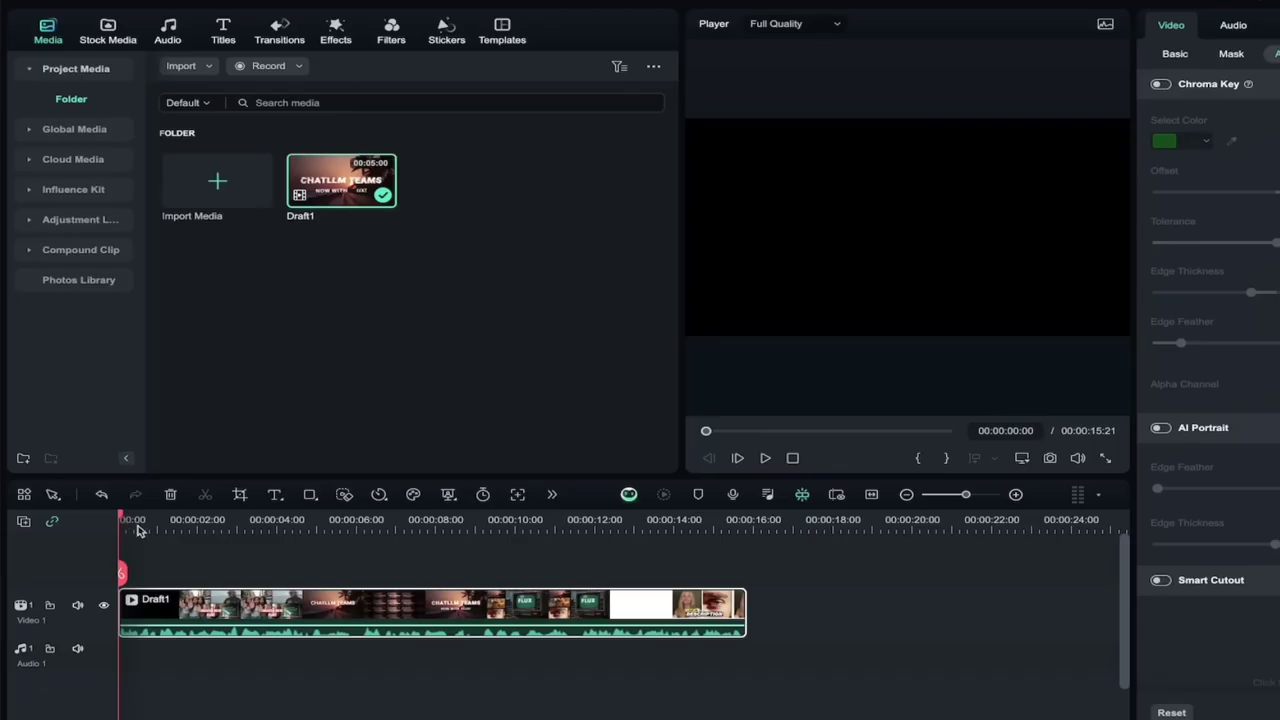
# Play the Draft1 video, return to the start, and select then deselect the clip.
pyautogui.press('space')
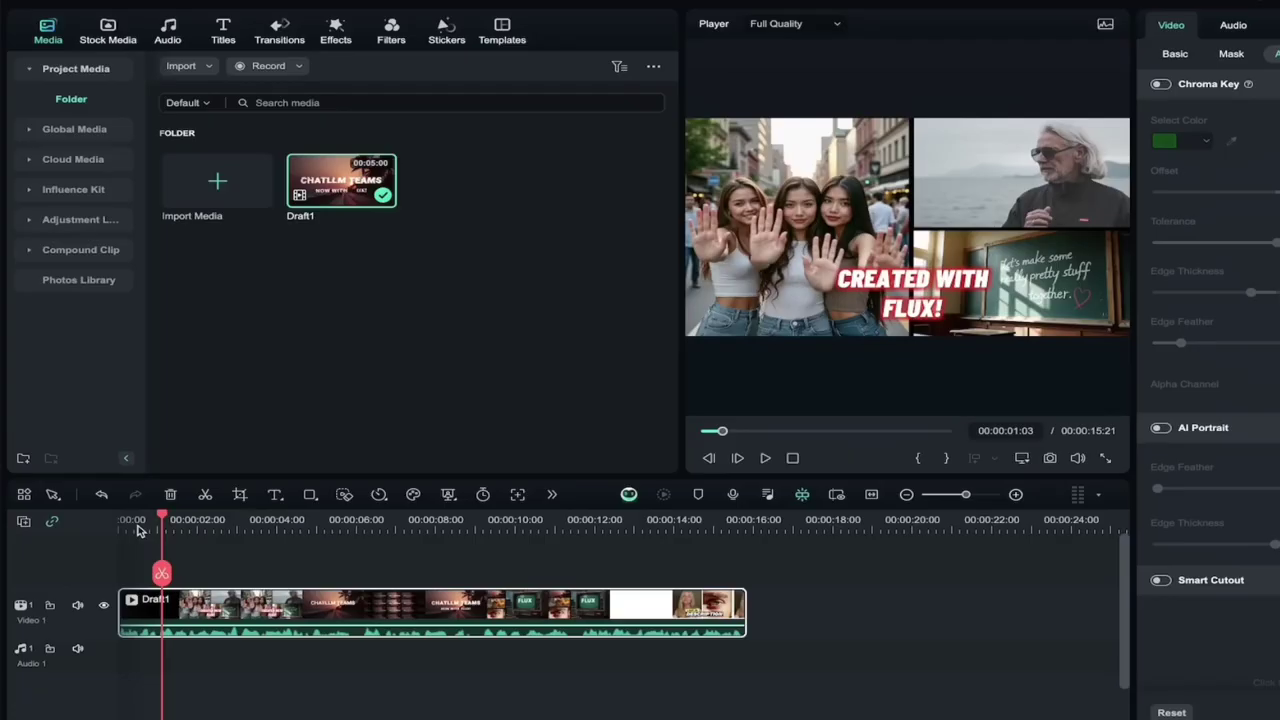
pyautogui.press('Home')
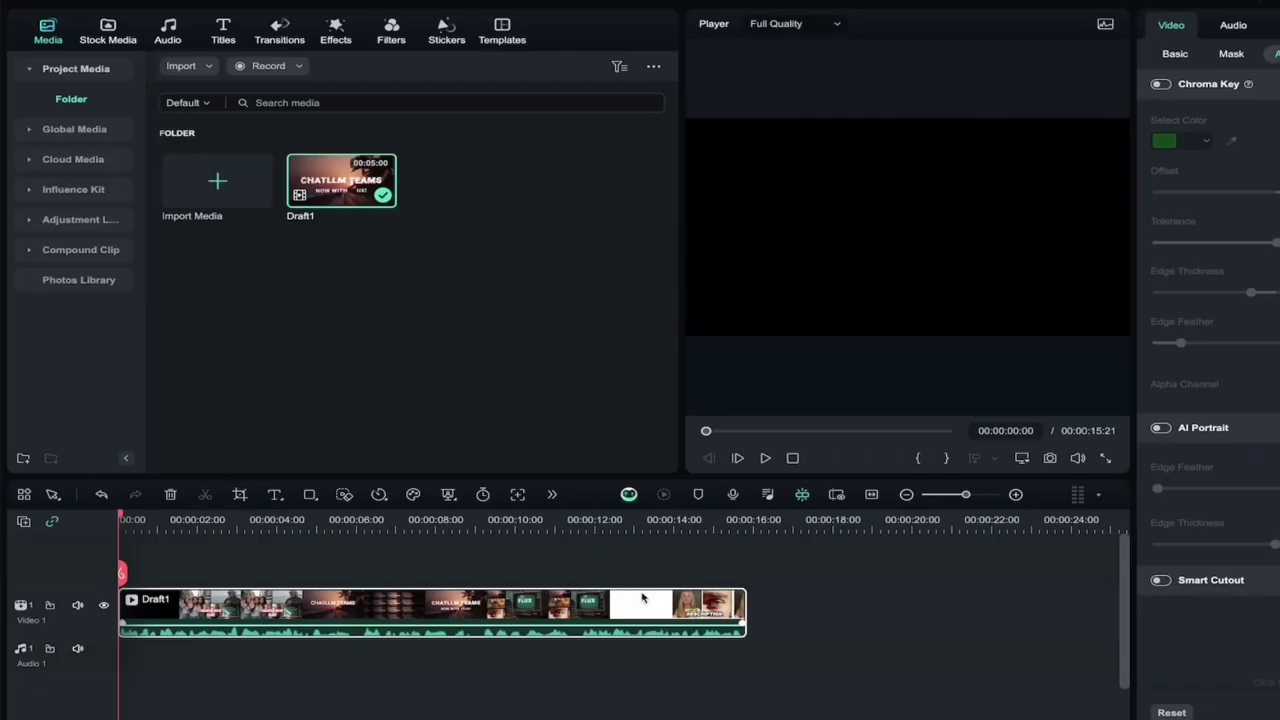
pyautogui.click(837, 608)
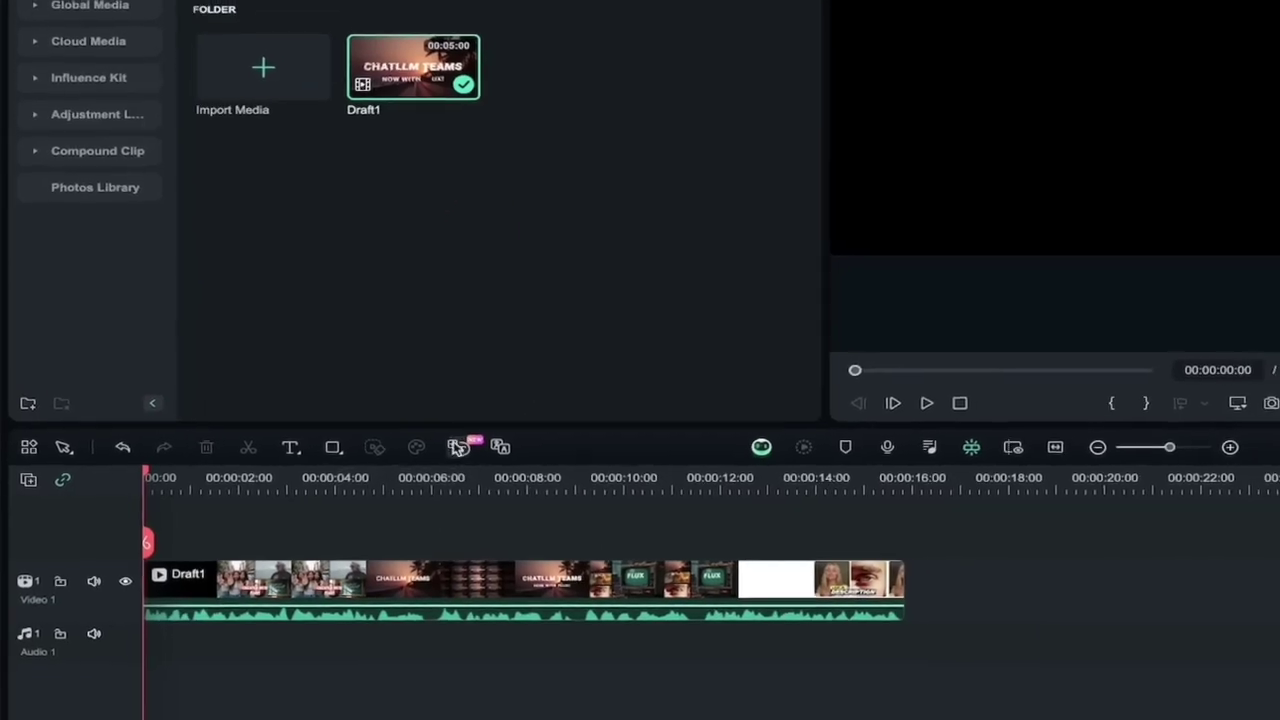
pyautogui.click(466, 566)
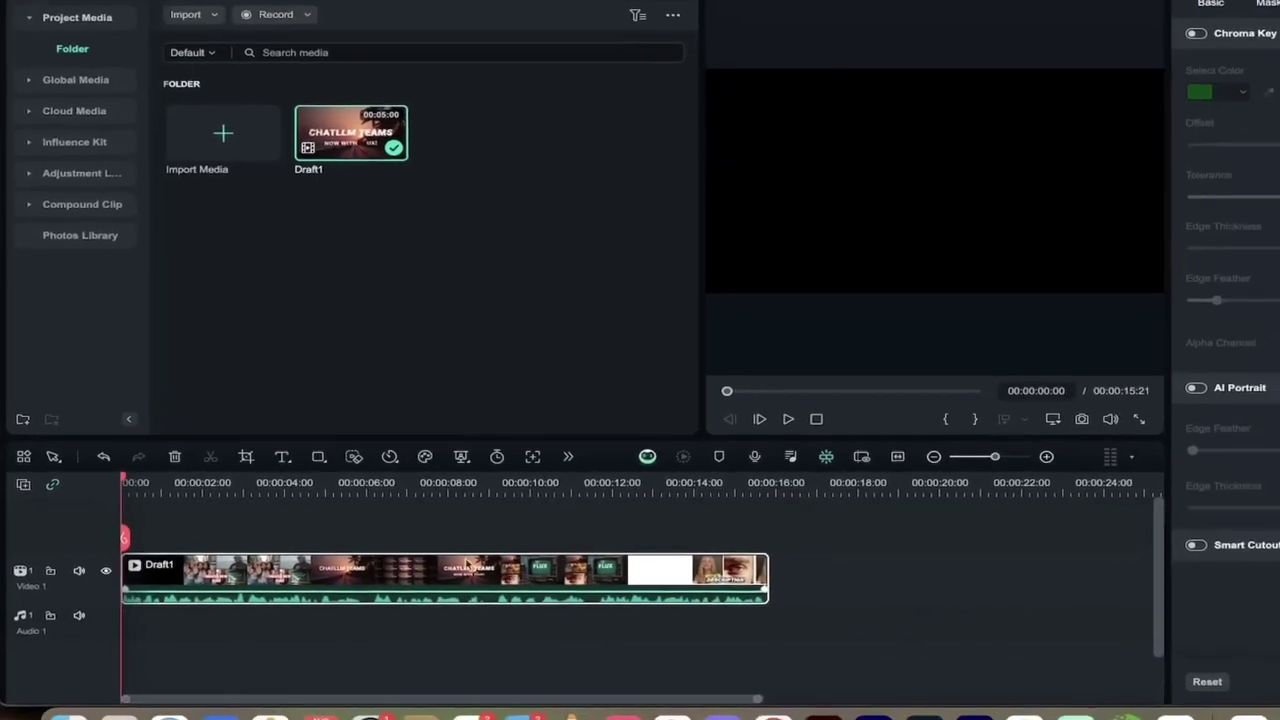
pyautogui.click(766, 563)
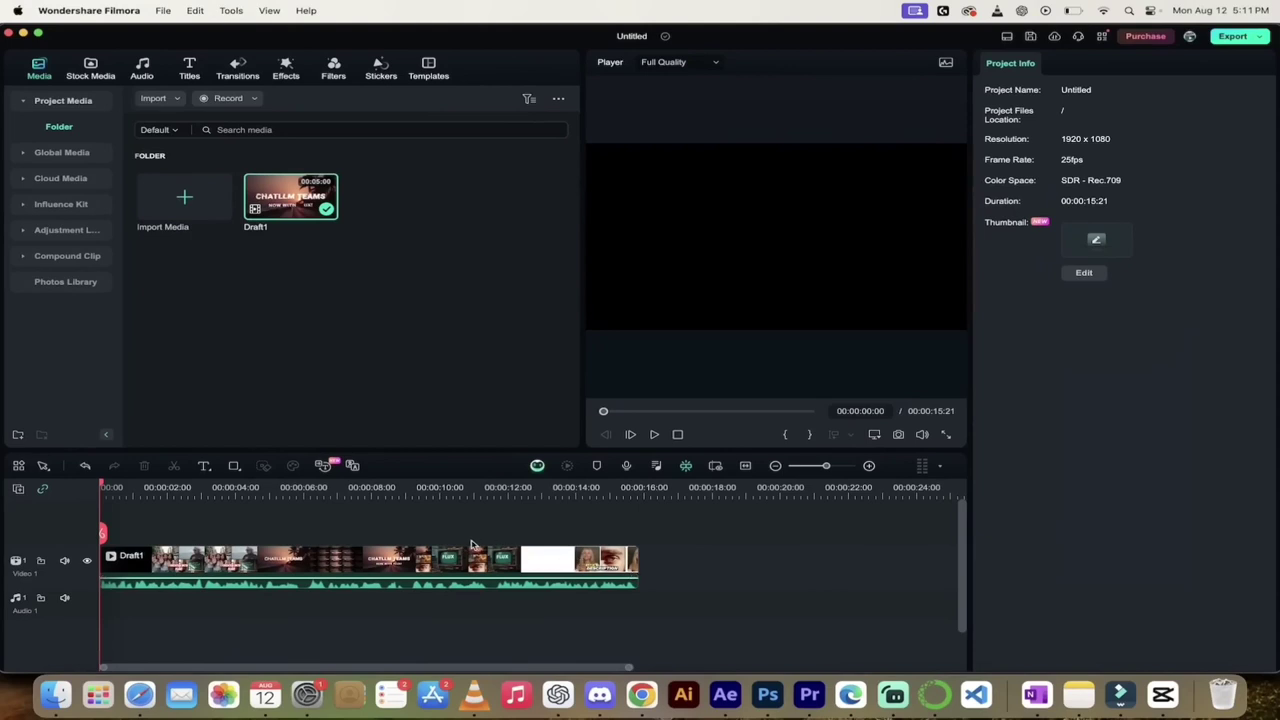
# Configure speech-to-text for English (US), No Translation, across the entire timeline sequence.
pyautogui.click(324, 467)
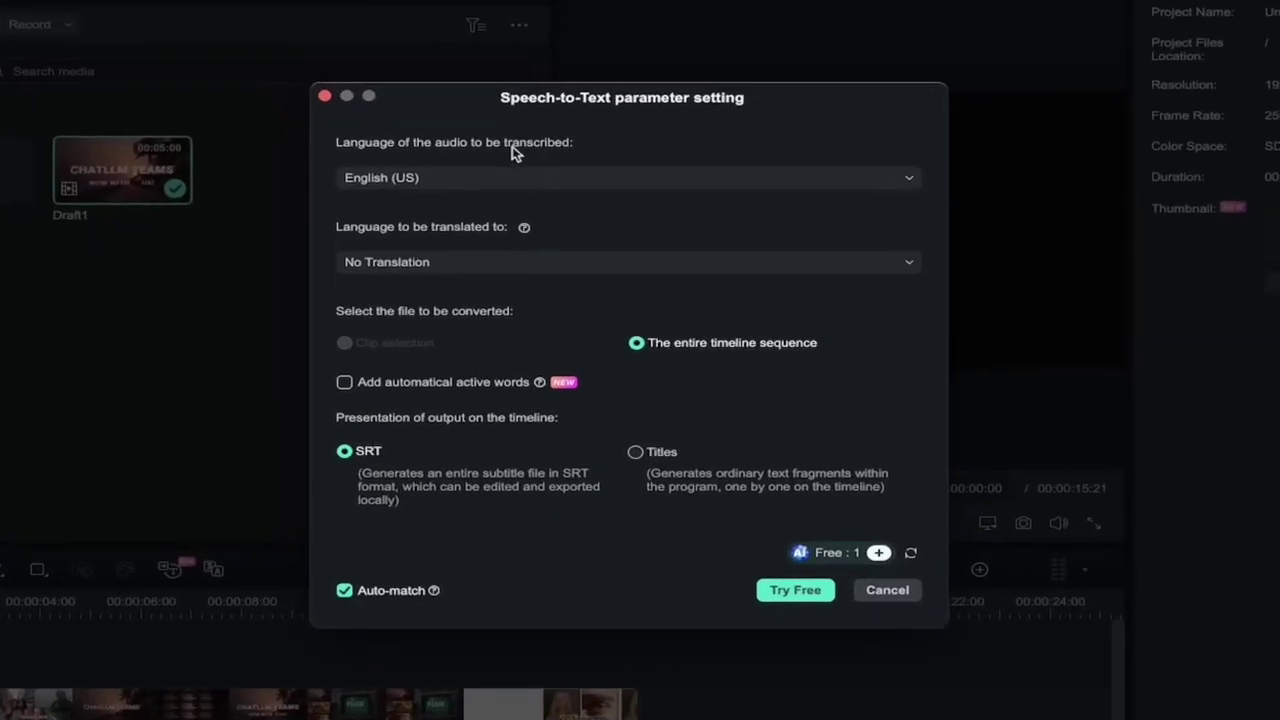
pyautogui.click(552, 177)
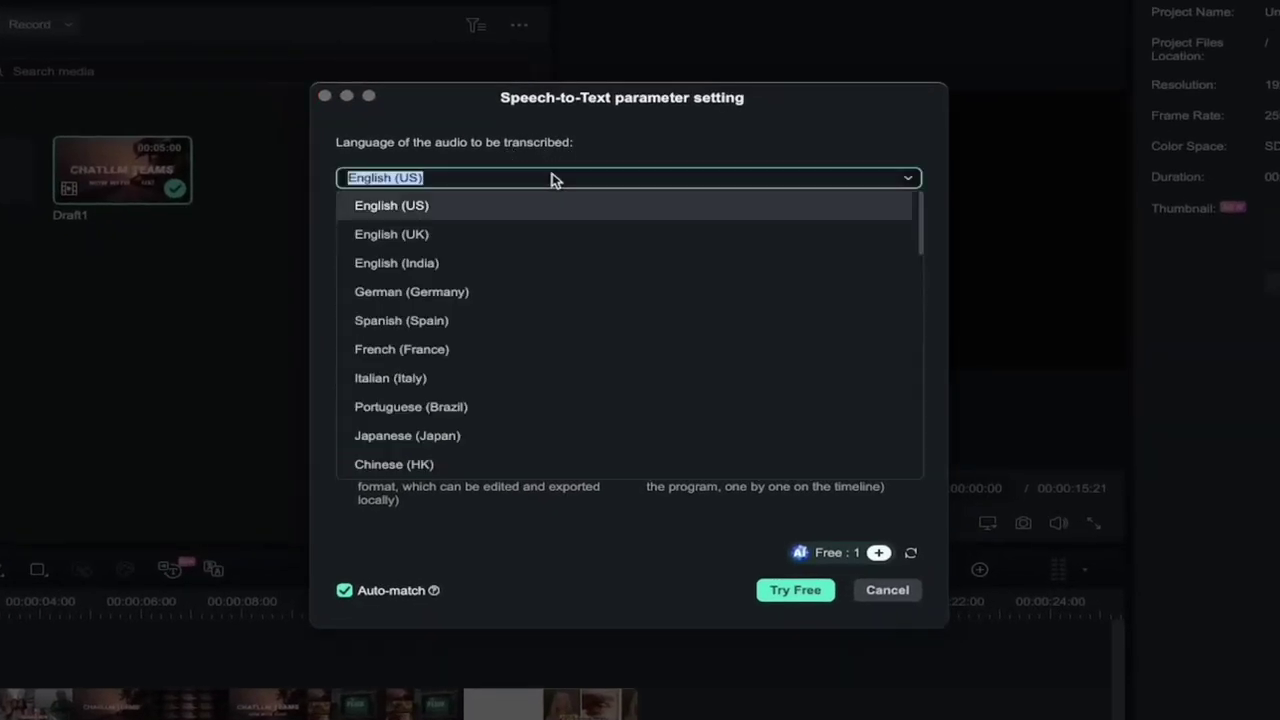
pyautogui.click(600, 157)
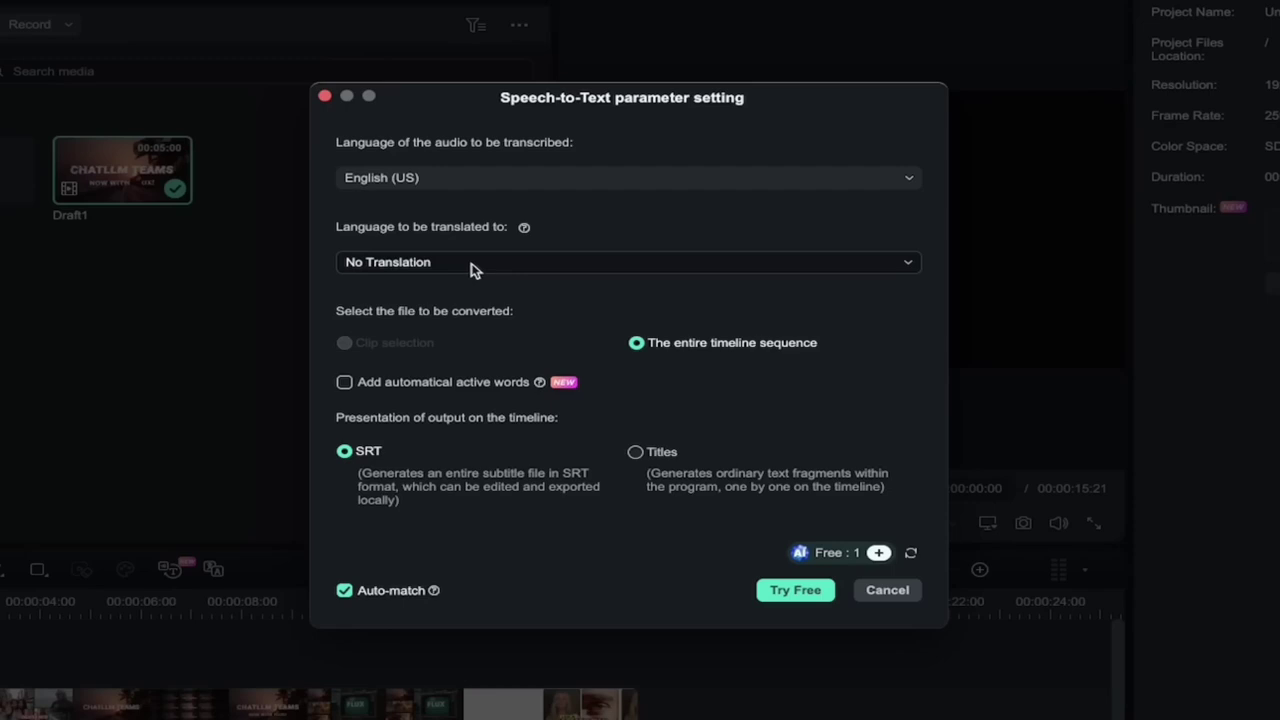
pyautogui.click(474, 270)
pyautogui.click(575, 227)
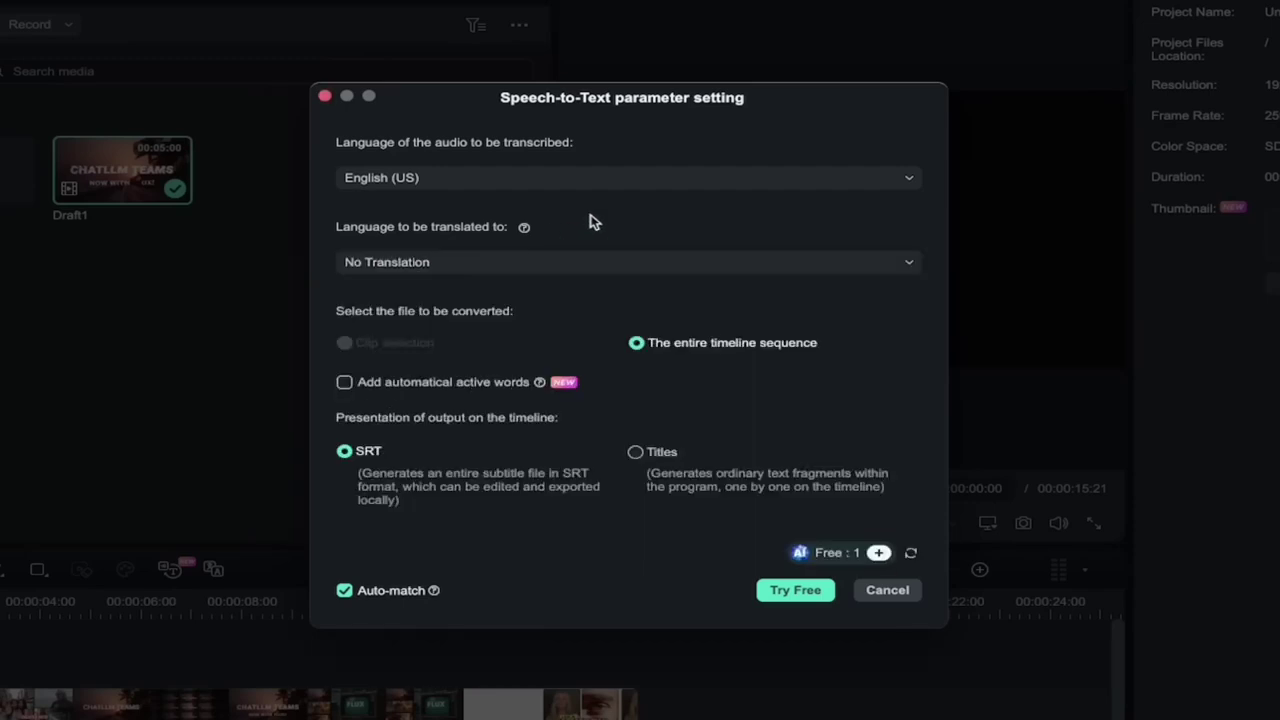
pyautogui.click(637, 344)
pyautogui.moveTo(539, 382)
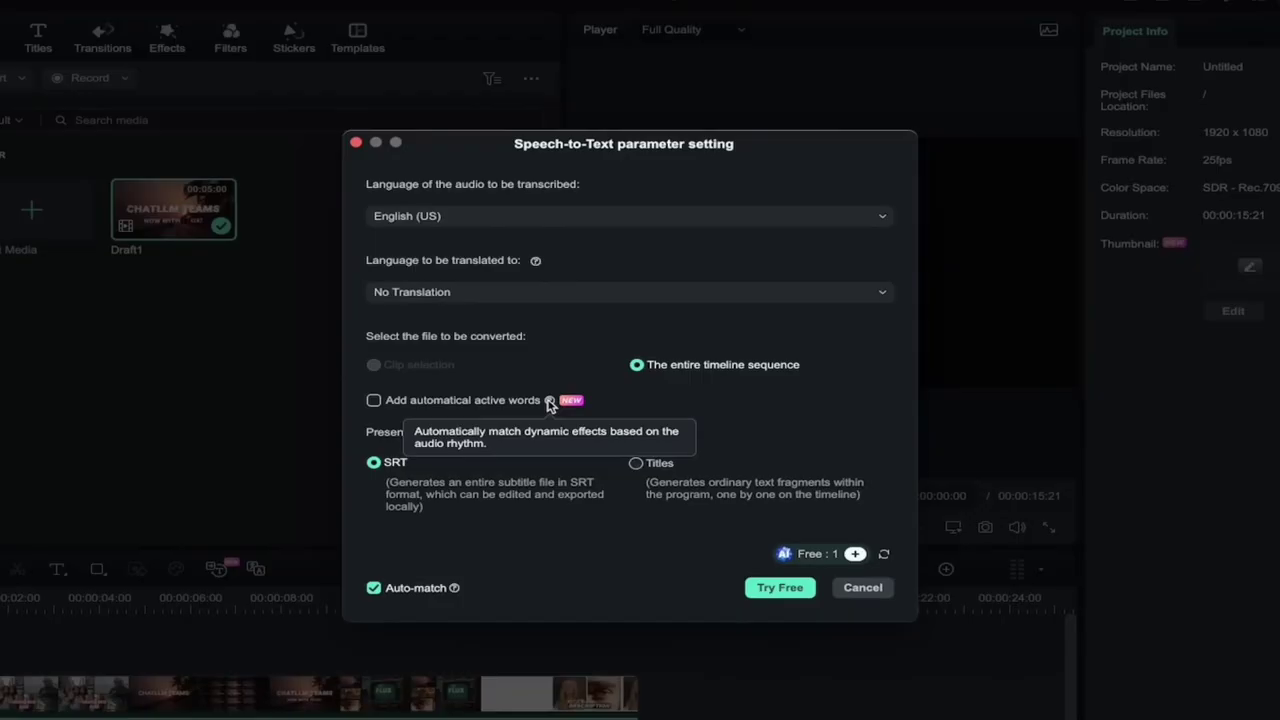
# Enable automatic active-word highlighting, output captions as title fragments, and start generation.
pyautogui.click(373, 400)
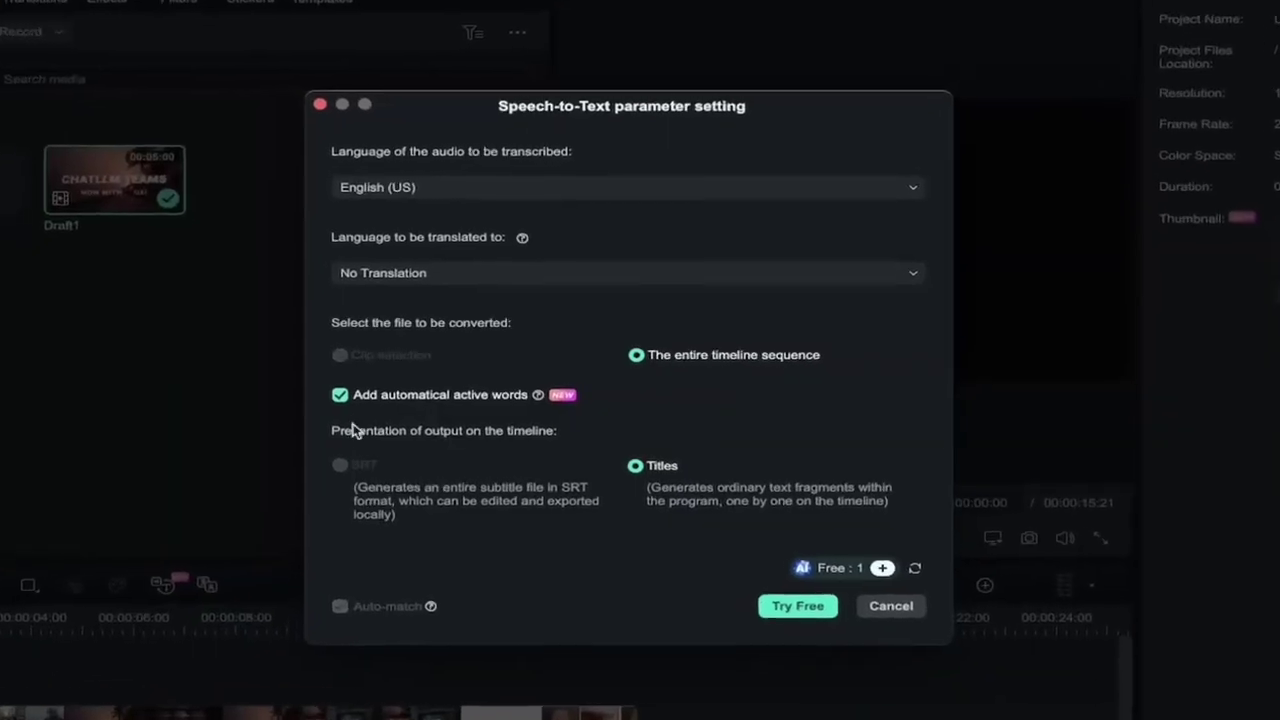
pyautogui.click(340, 395)
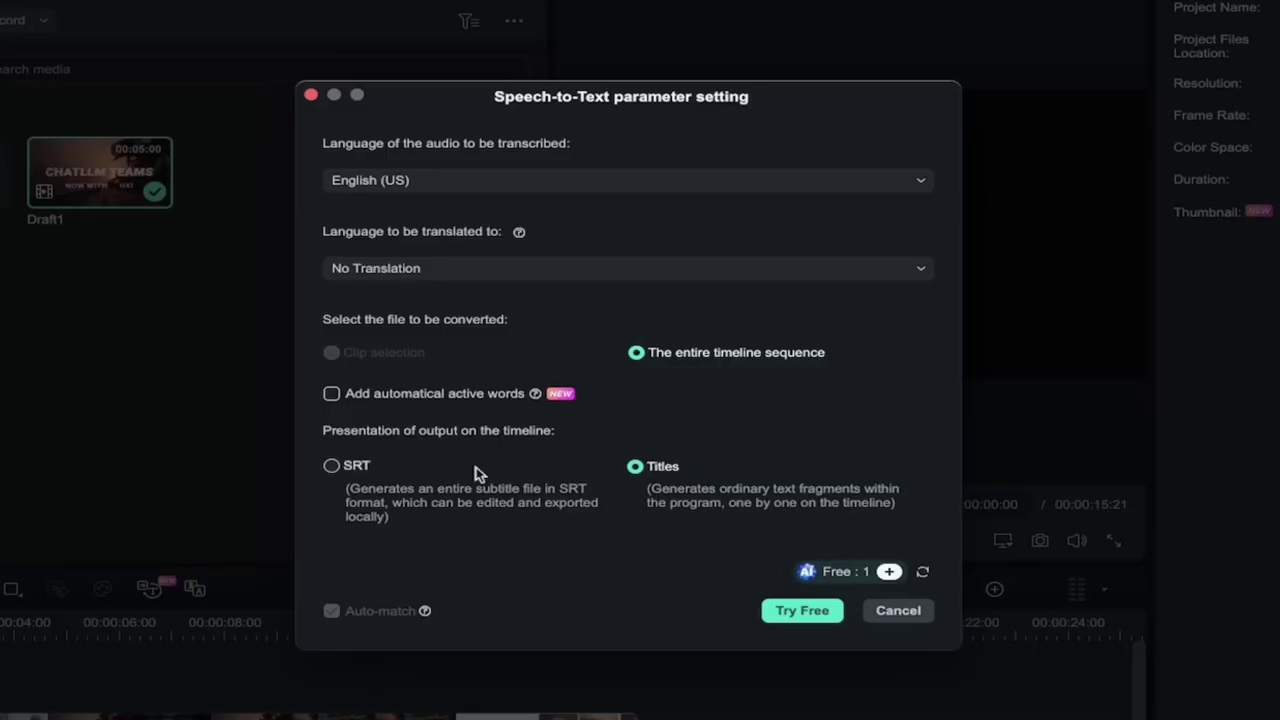
pyautogui.click(330, 466)
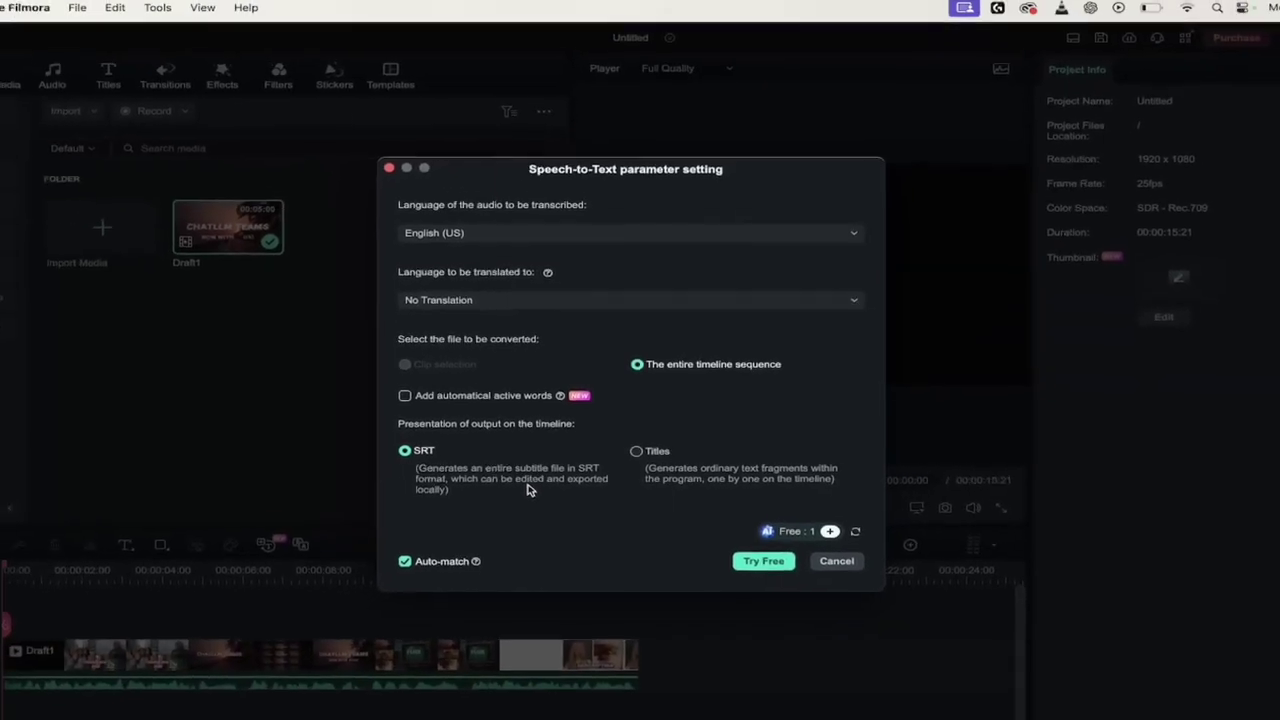
pyautogui.click(636, 450)
pyautogui.click(422, 396)
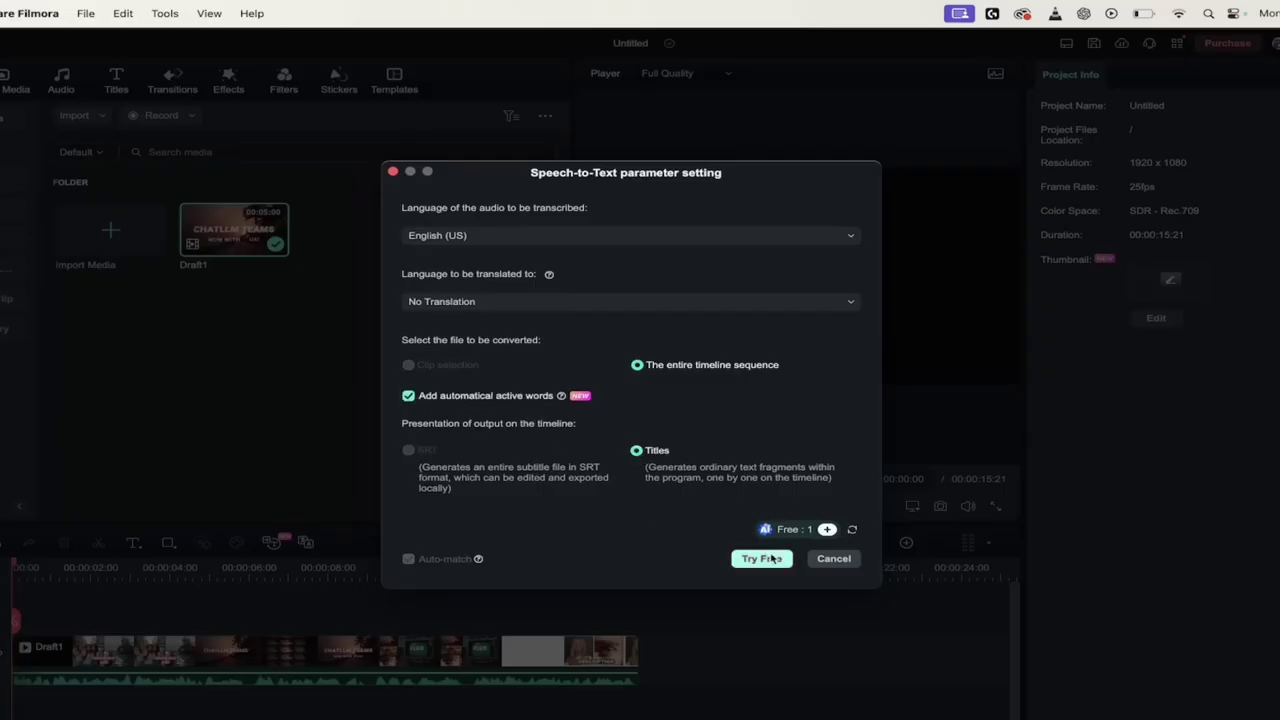
pyautogui.click(762, 561)
pyautogui.click(762, 559)
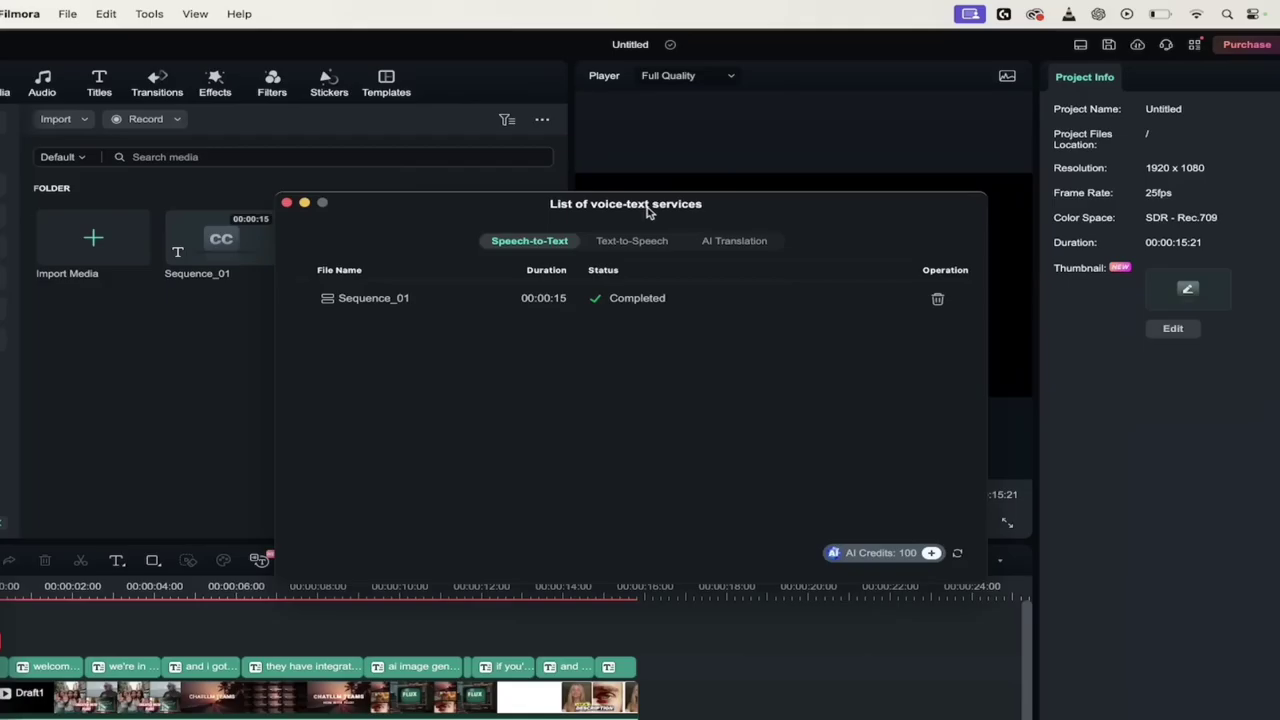
# Check the text-to-speech, speech-to-text and AI translation job tabs, then close the services list.
pyautogui.click(628, 245)
pyautogui.click(557, 245)
pyautogui.click(752, 242)
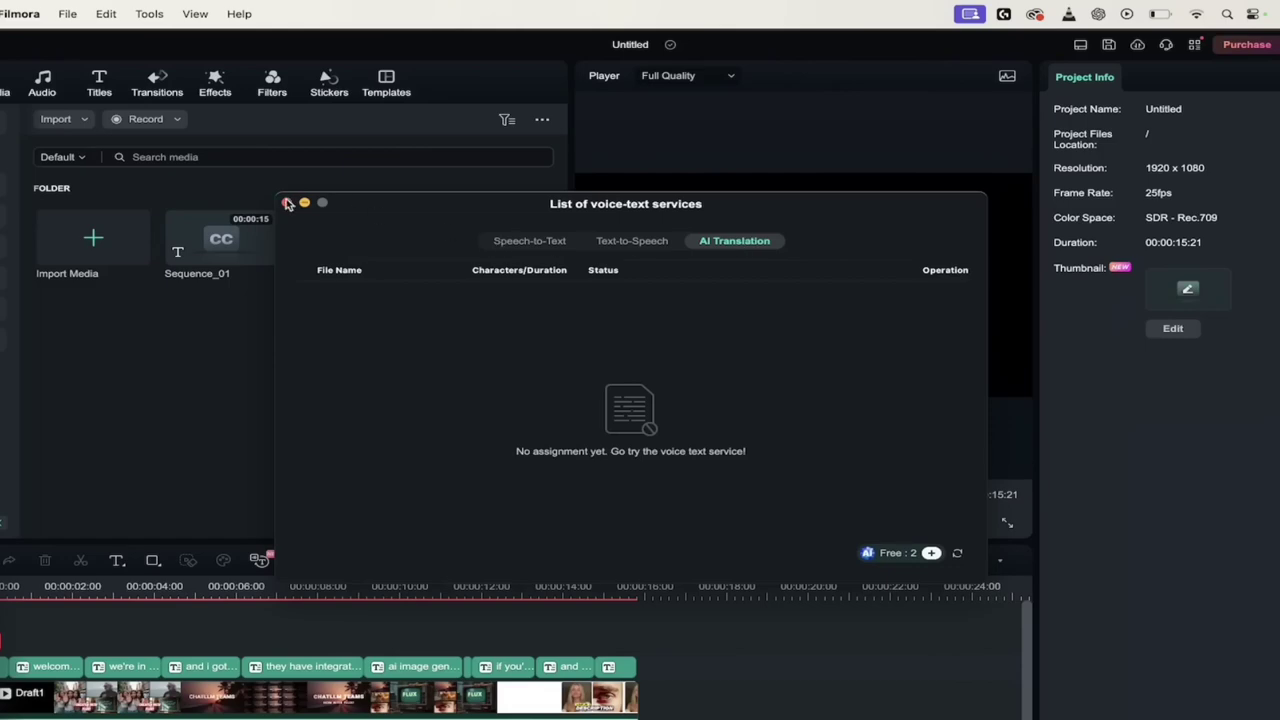
pyautogui.click(541, 246)
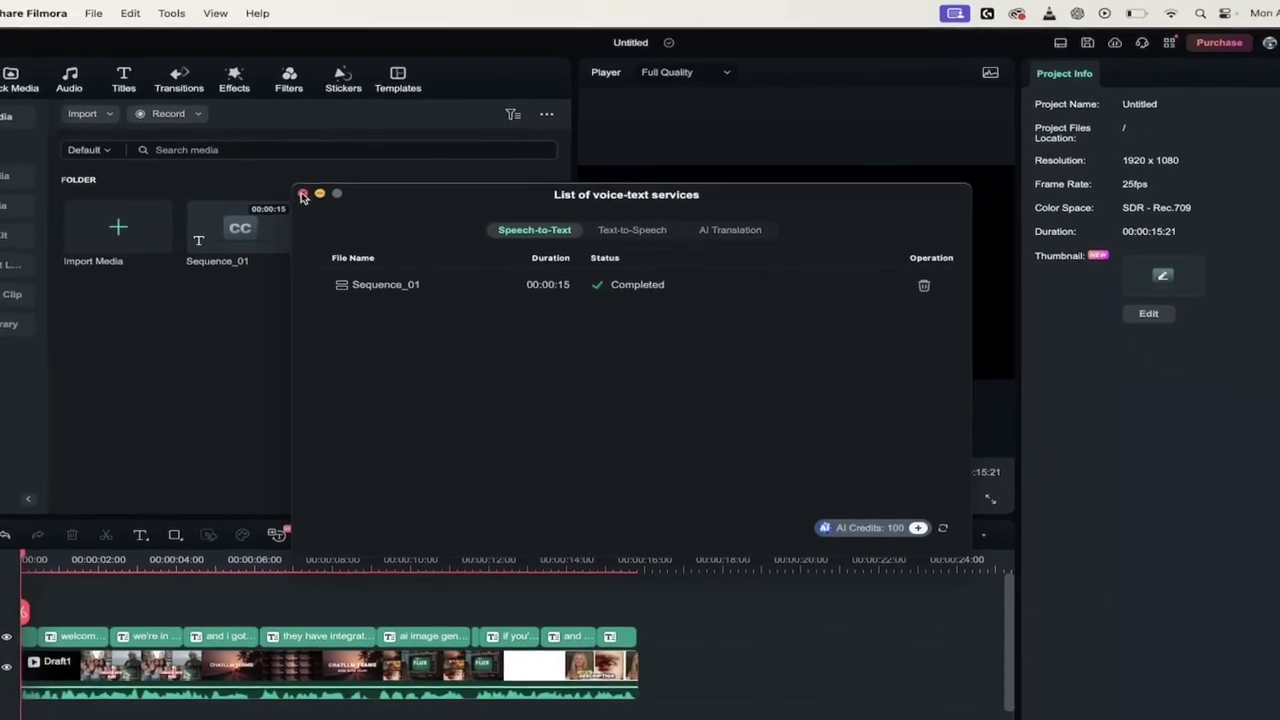
pyautogui.click(287, 203)
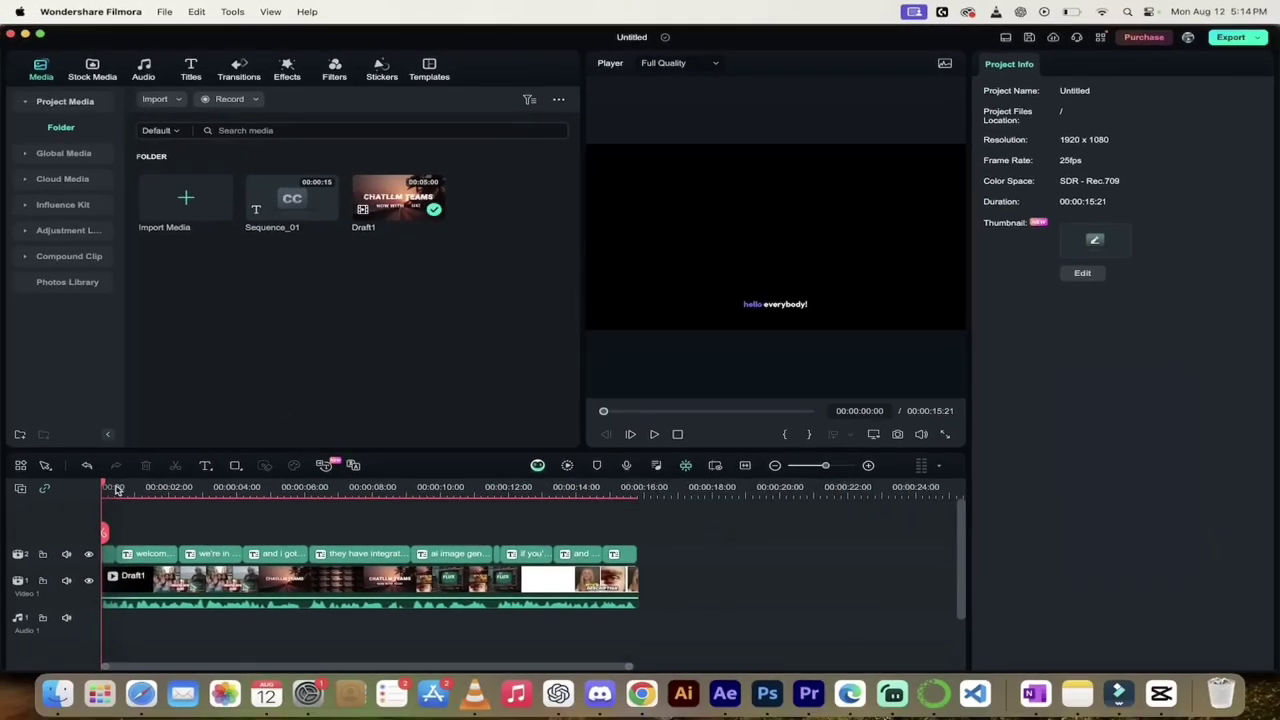
# Widen the player and scrub to preview captions at one second, the FLUX TV shot and ten seconds.
pyautogui.moveTo(104, 487); pyautogui.dragTo(141, 488)
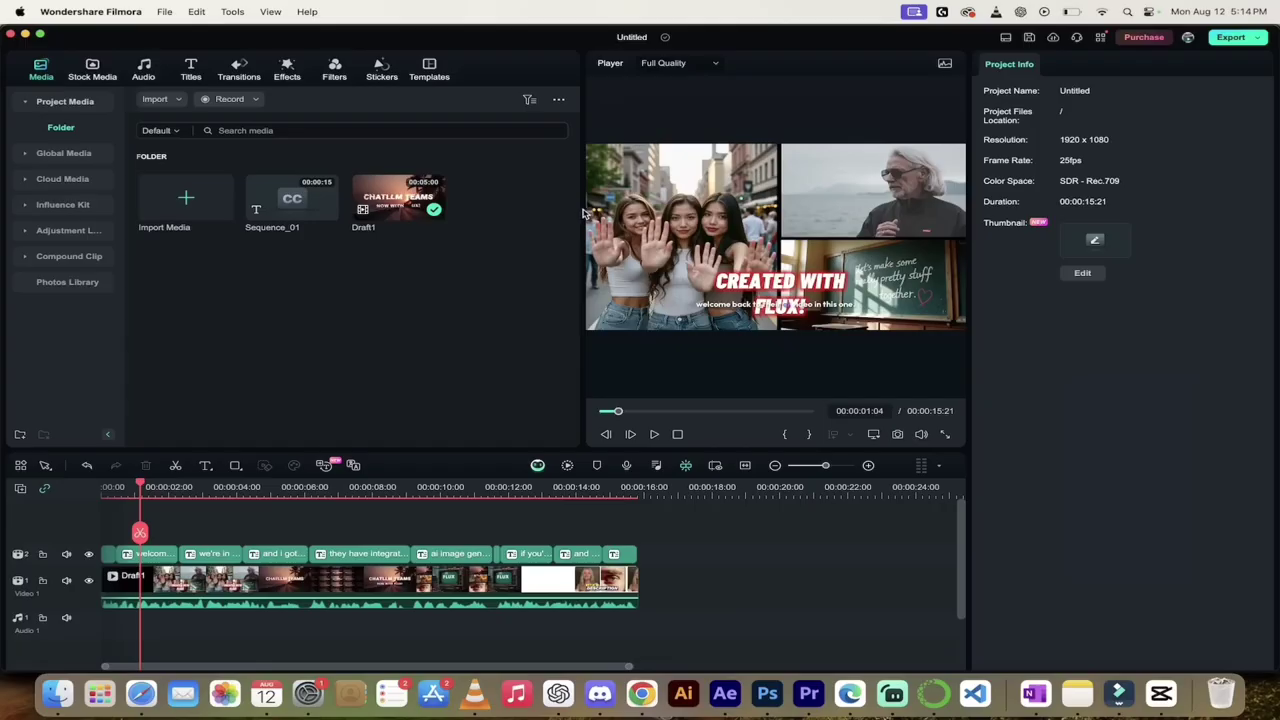
pyautogui.moveTo(585, 213); pyautogui.dragTo(445, 213)
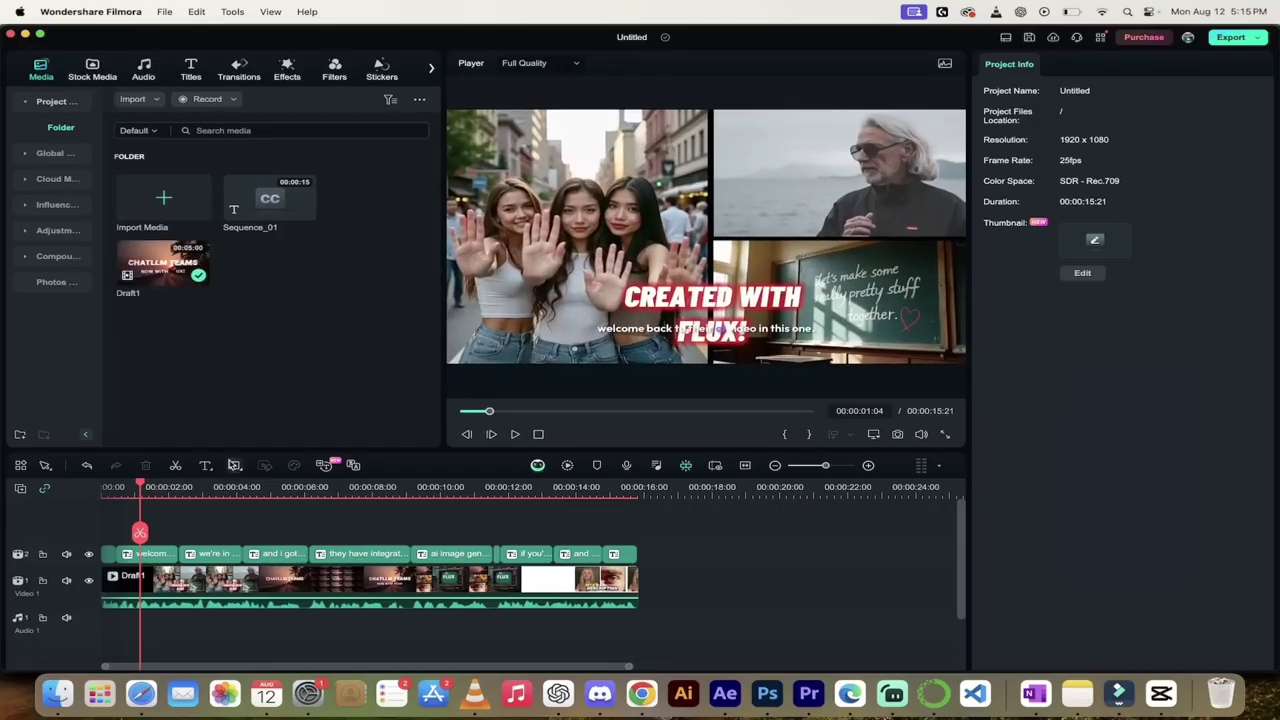
pyautogui.moveTo(141, 487); pyautogui.dragTo(381, 488)
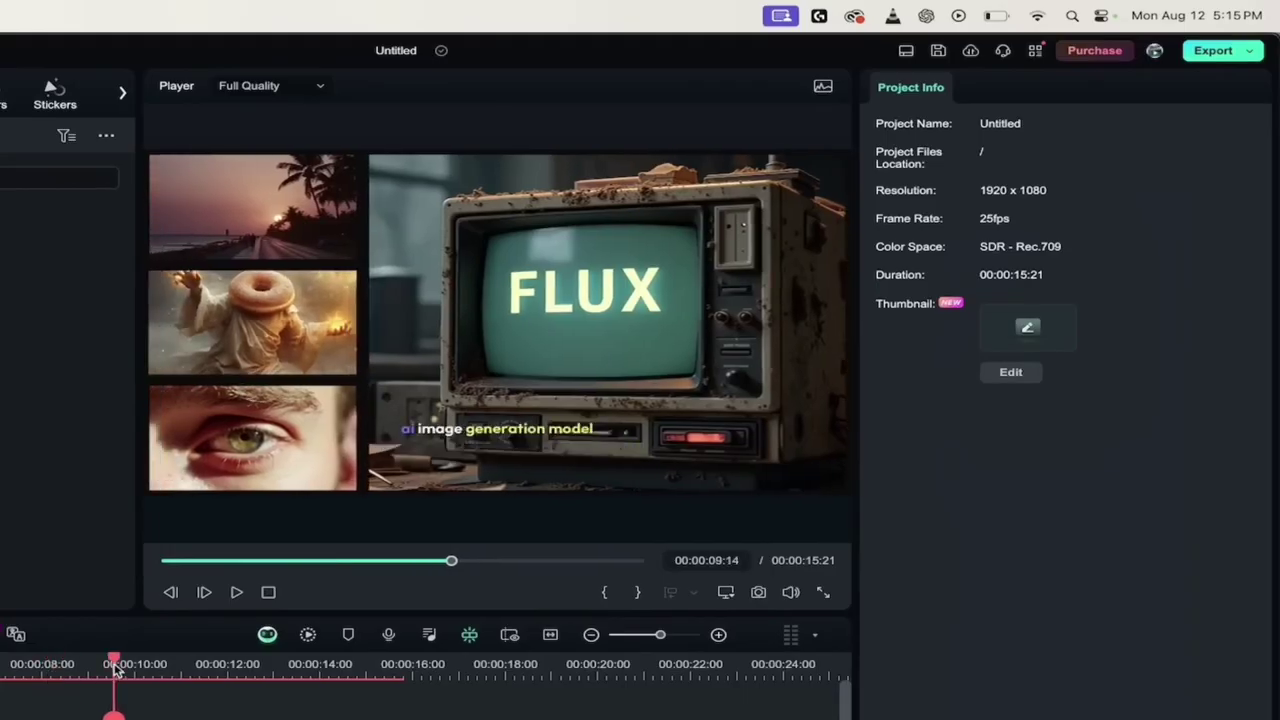
pyautogui.moveTo(52, 678)
pyautogui.mouseDown()
pyautogui.moveTo(378, 648)
pyautogui.moveTo(30, 650)
pyautogui.mouseUp()
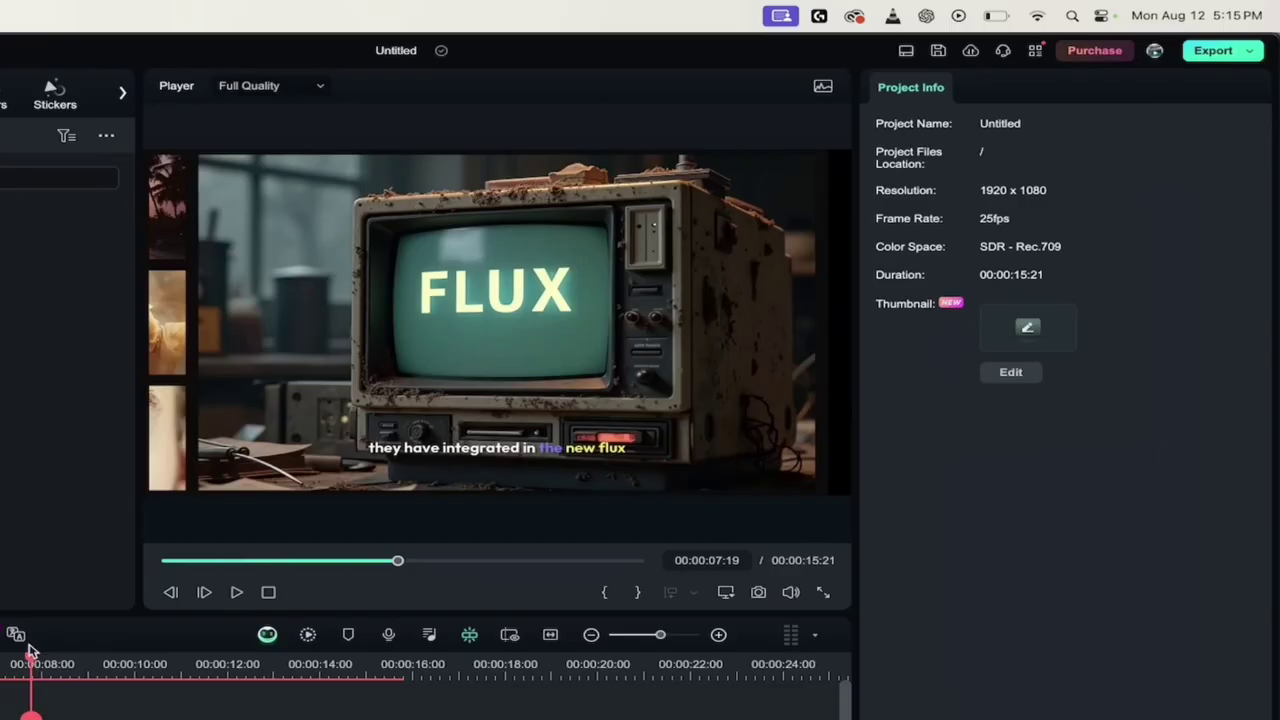
# Drag the caption from the TV's lower panel up above the screen and scale it larger.
pyautogui.click(470, 445)
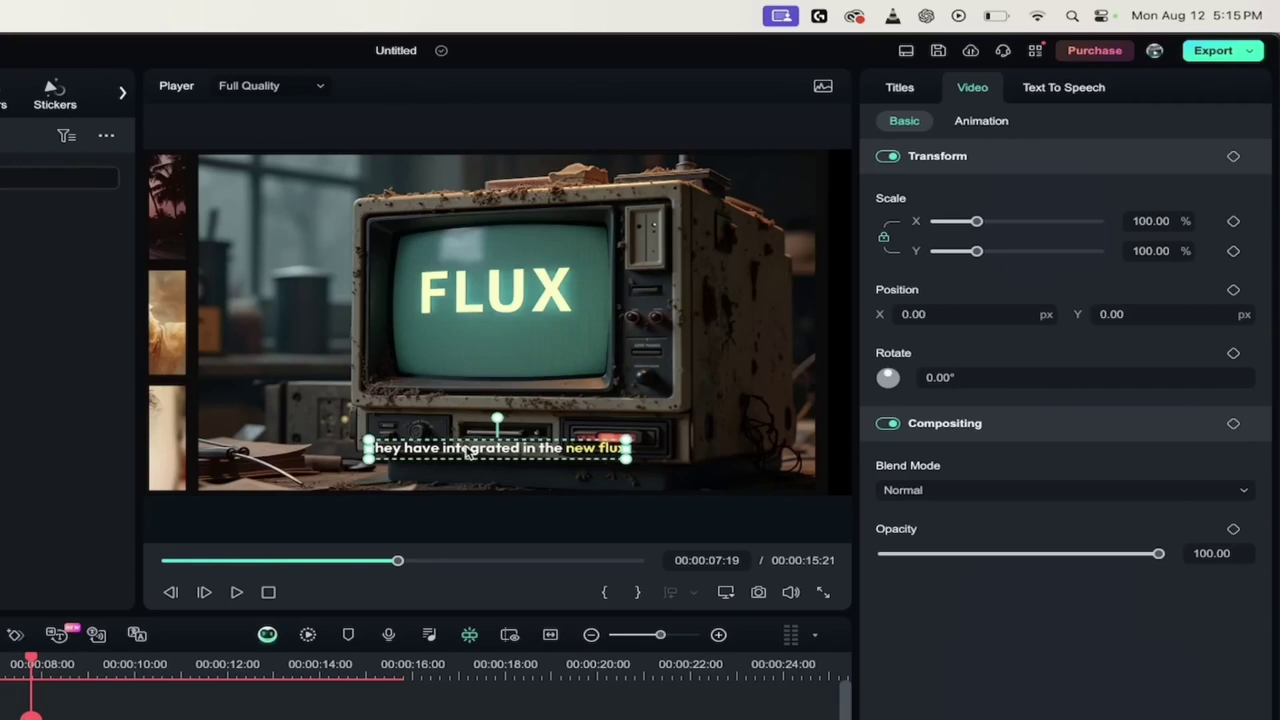
pyautogui.moveTo(467, 450)
pyautogui.mouseDown()
pyautogui.moveTo(473, 266)
pyautogui.moveTo(452, 200)
pyautogui.mouseUp()
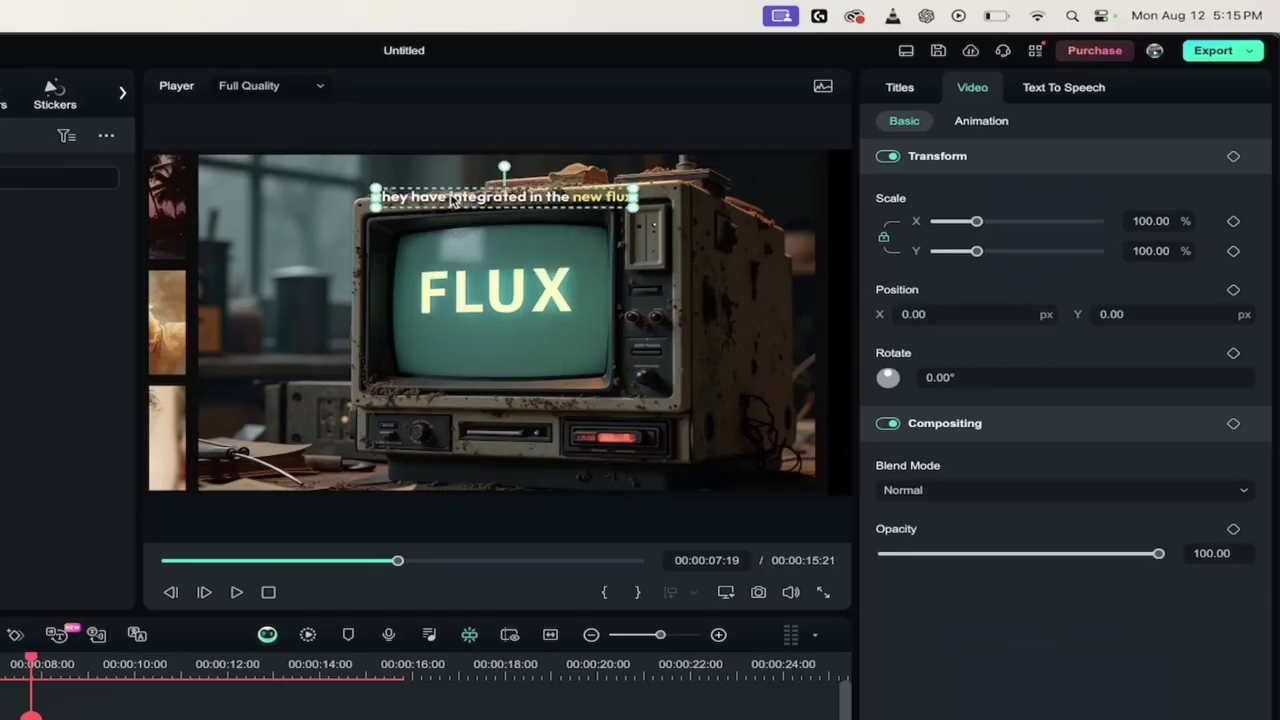
pyautogui.moveTo(376, 206)
pyautogui.mouseDown()
pyautogui.moveTo(340, 253)
pyautogui.moveTo(566, 220)
pyautogui.mouseUp()
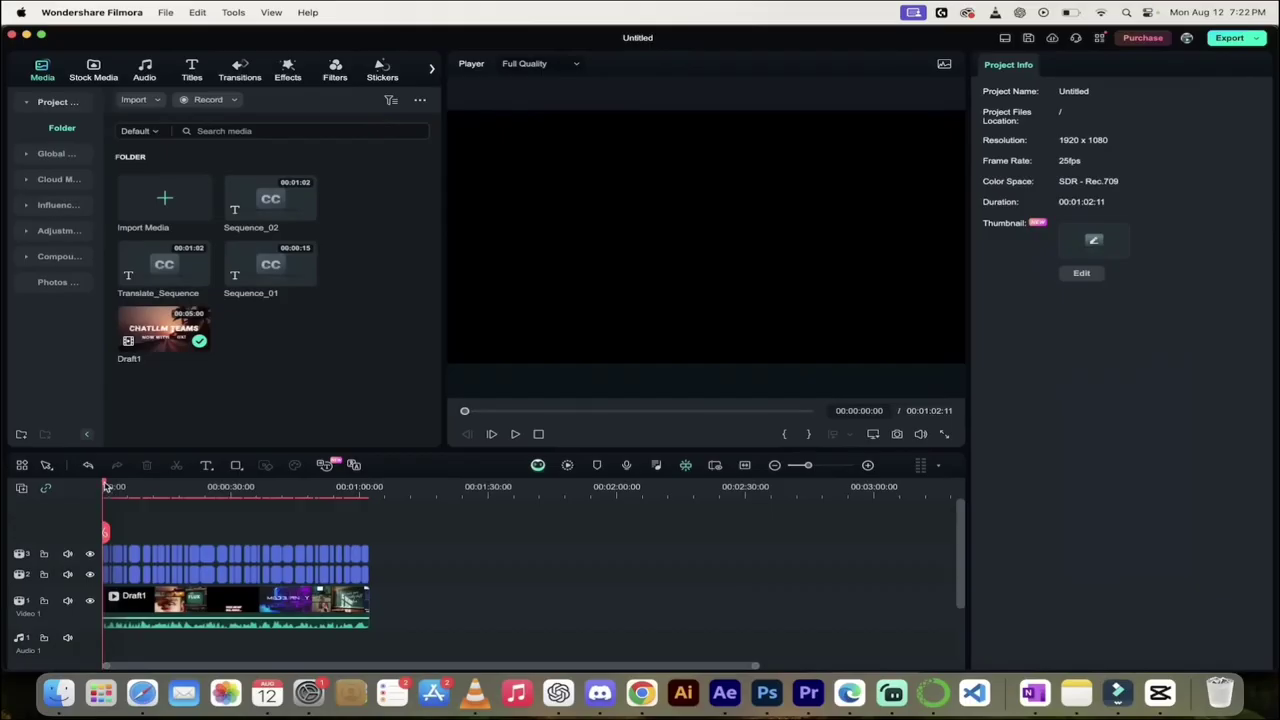
pyautogui.press('space')
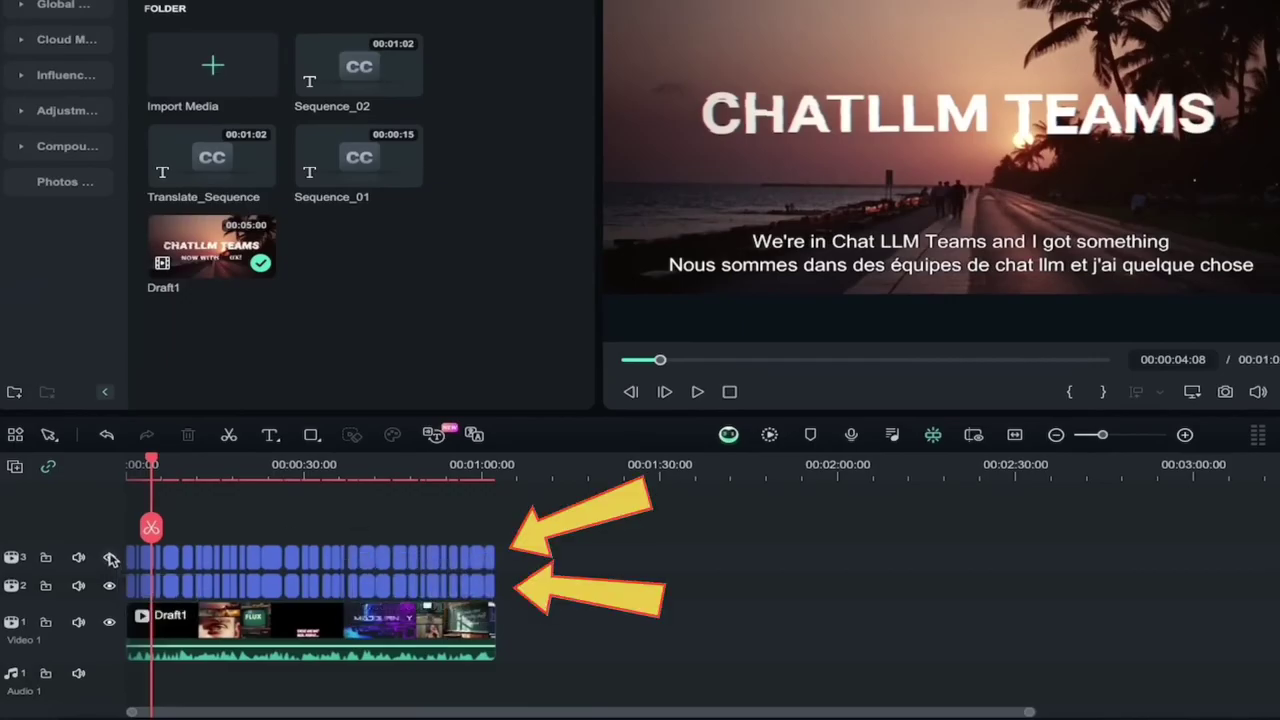
pyautogui.click(110, 558)
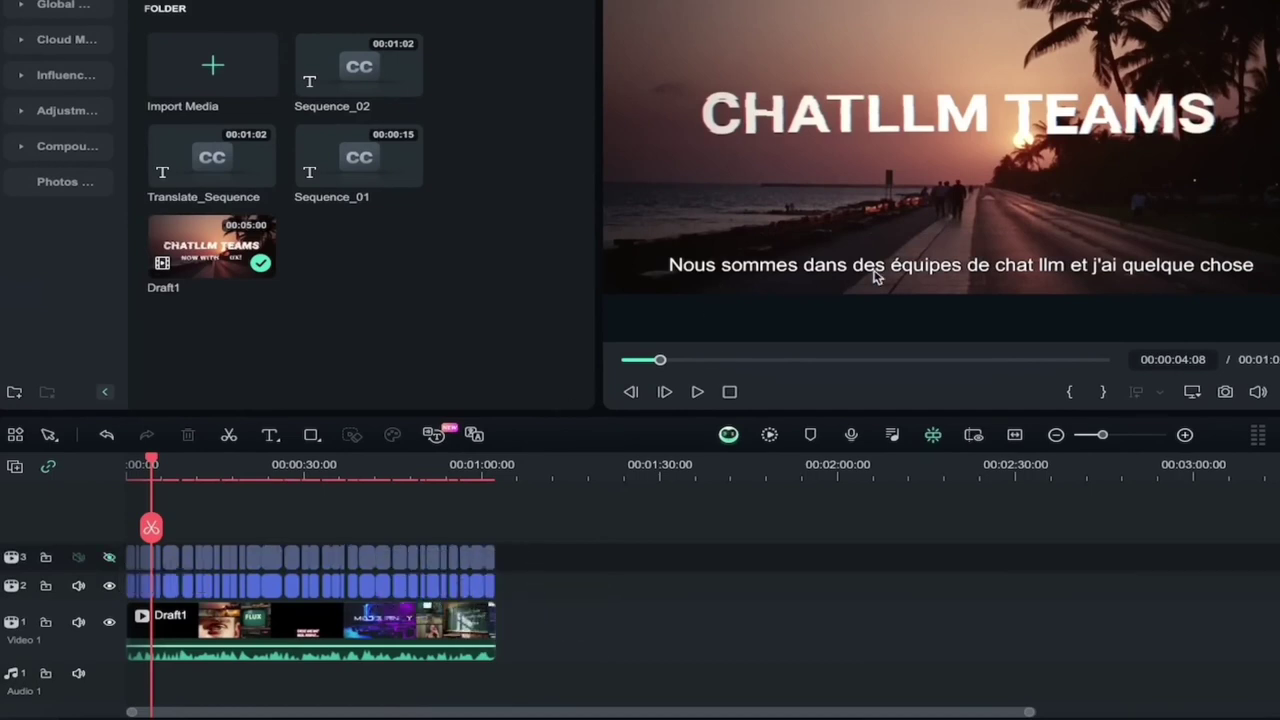
pyautogui.click(110, 558)
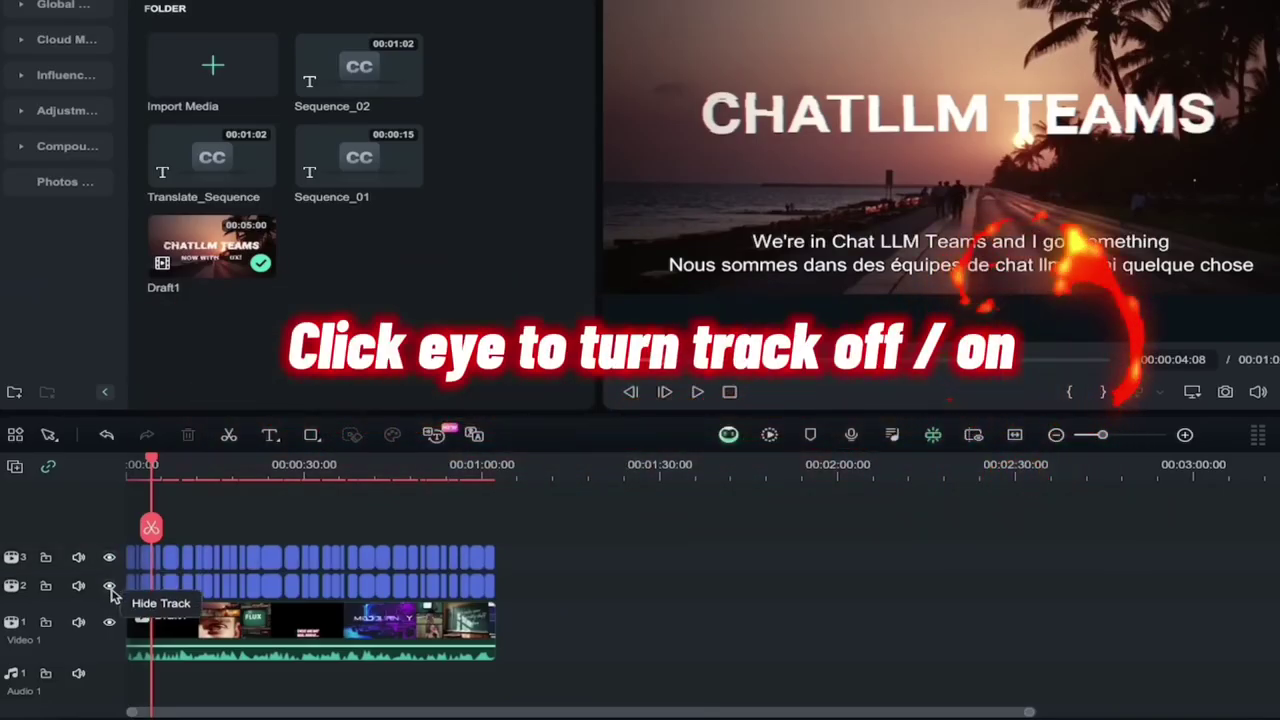
pyautogui.click(109, 586)
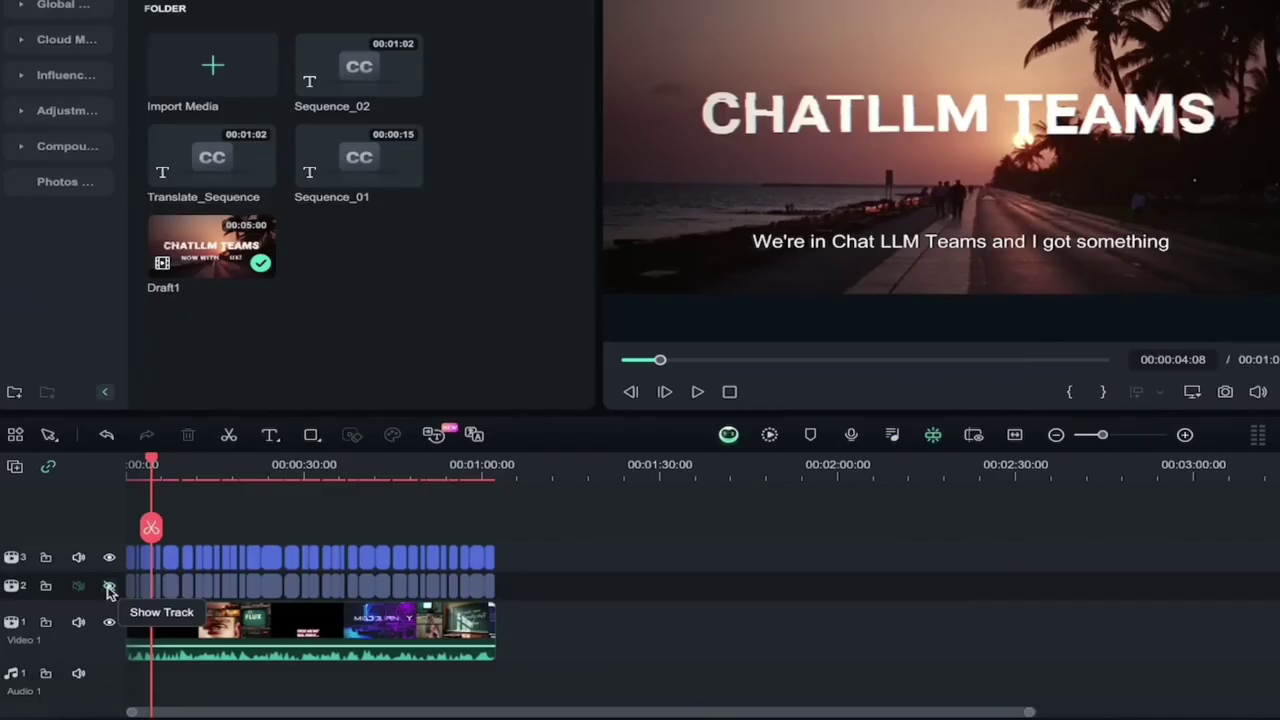
pyautogui.click(109, 586)
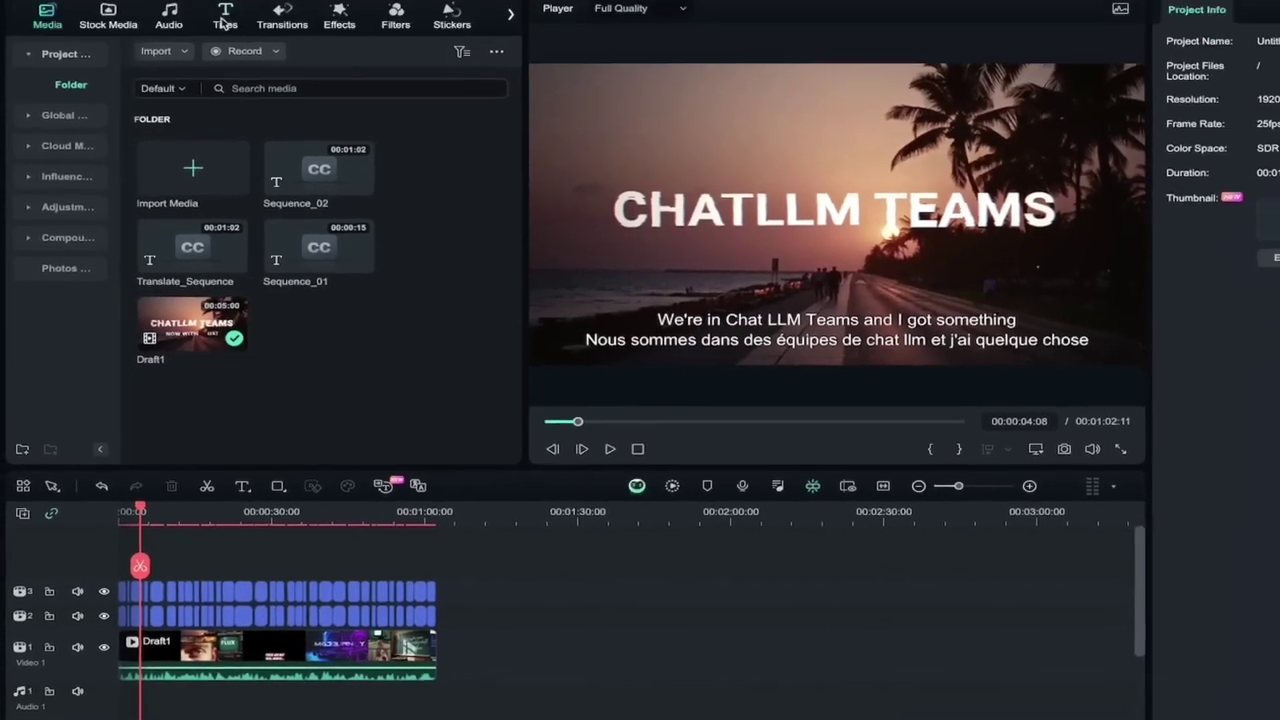
# Open AI Captions from the Titles tab to reach speech-to-text and AI translation.
pyautogui.click(223, 30)
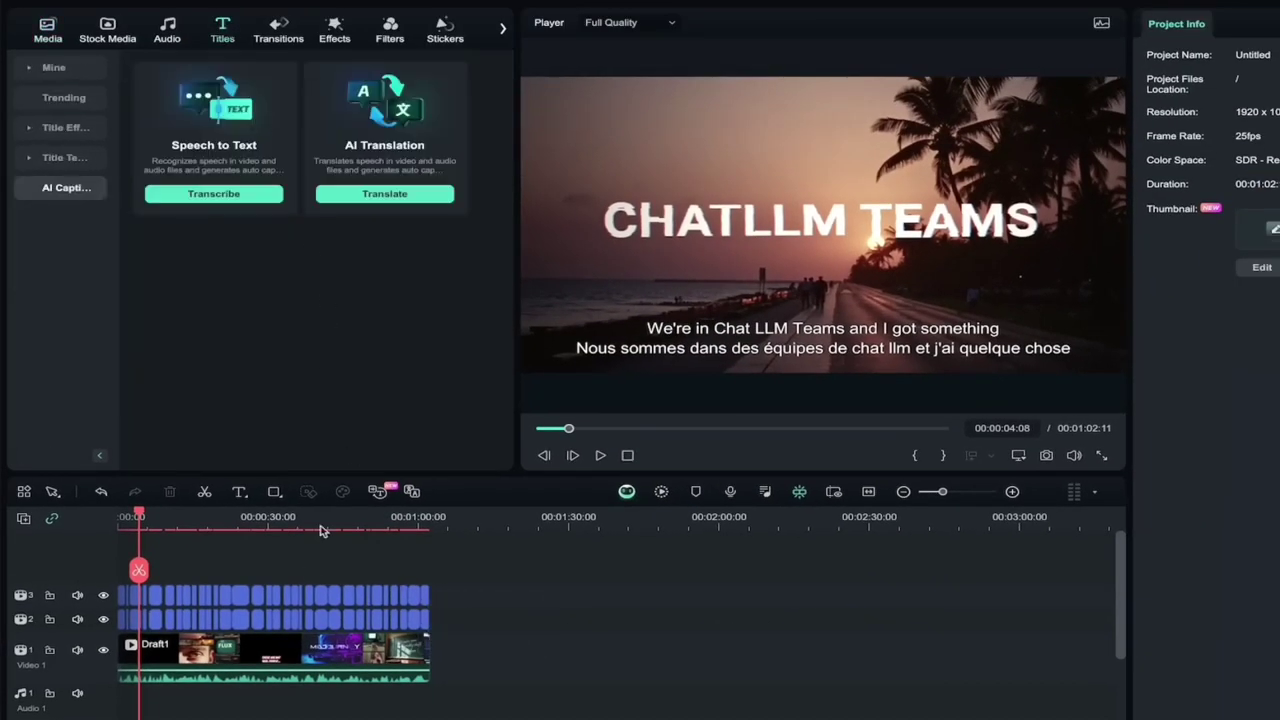